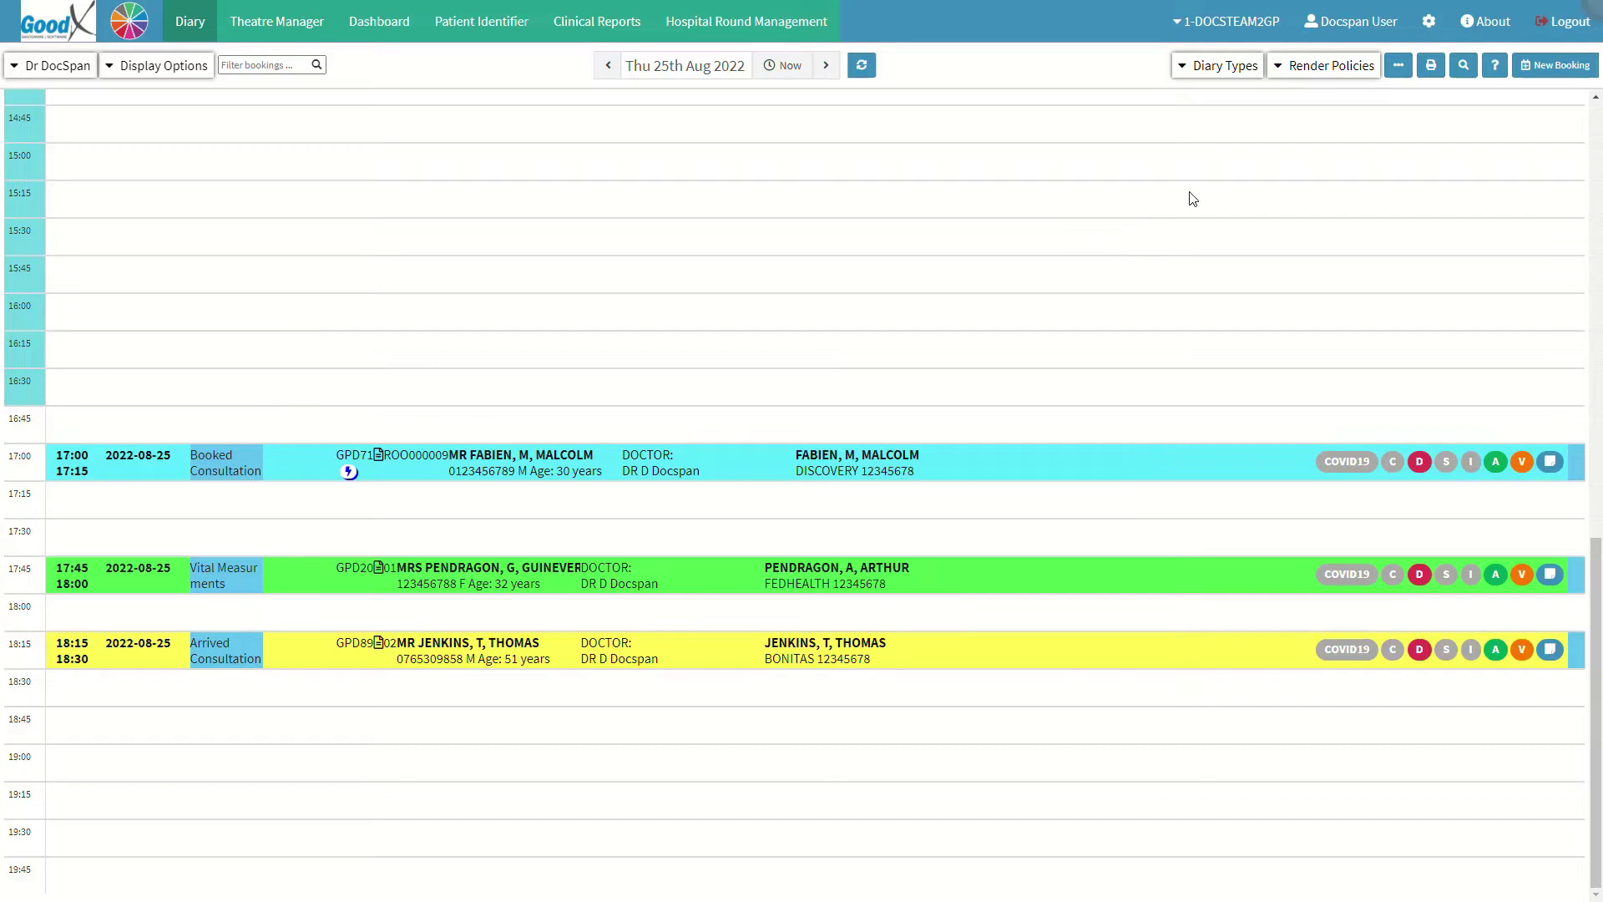
Set the practitioner type using the theatre list to Surgeon in the diary's Theatre Setup and save the settings.
left_click(1425, 18)
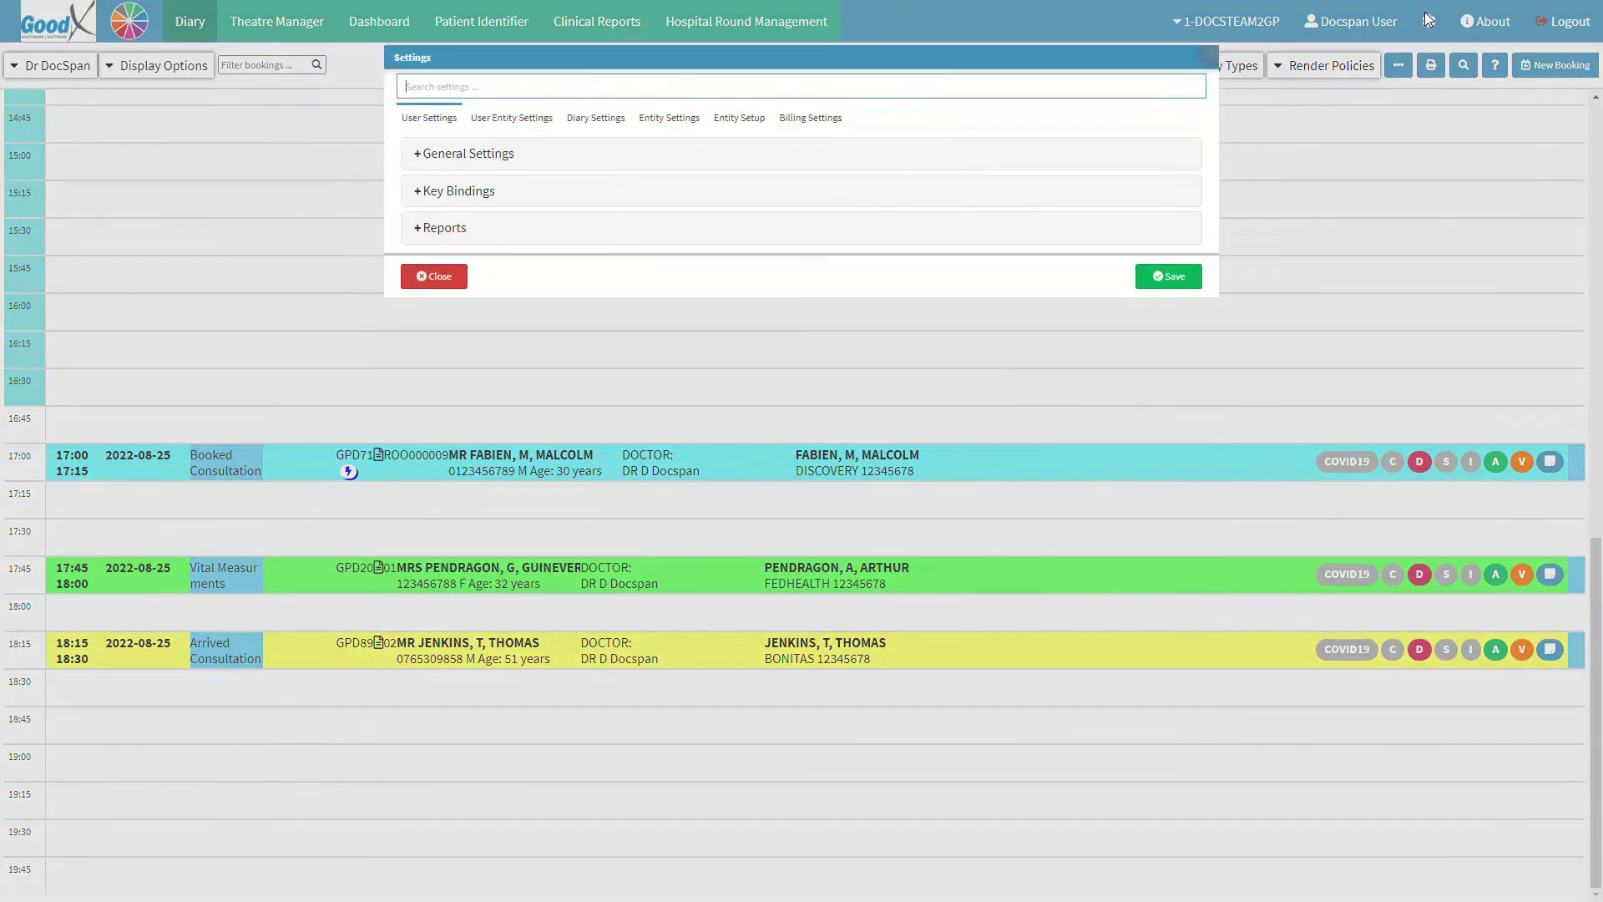
left_click(1180, 86)
left_click(595, 121)
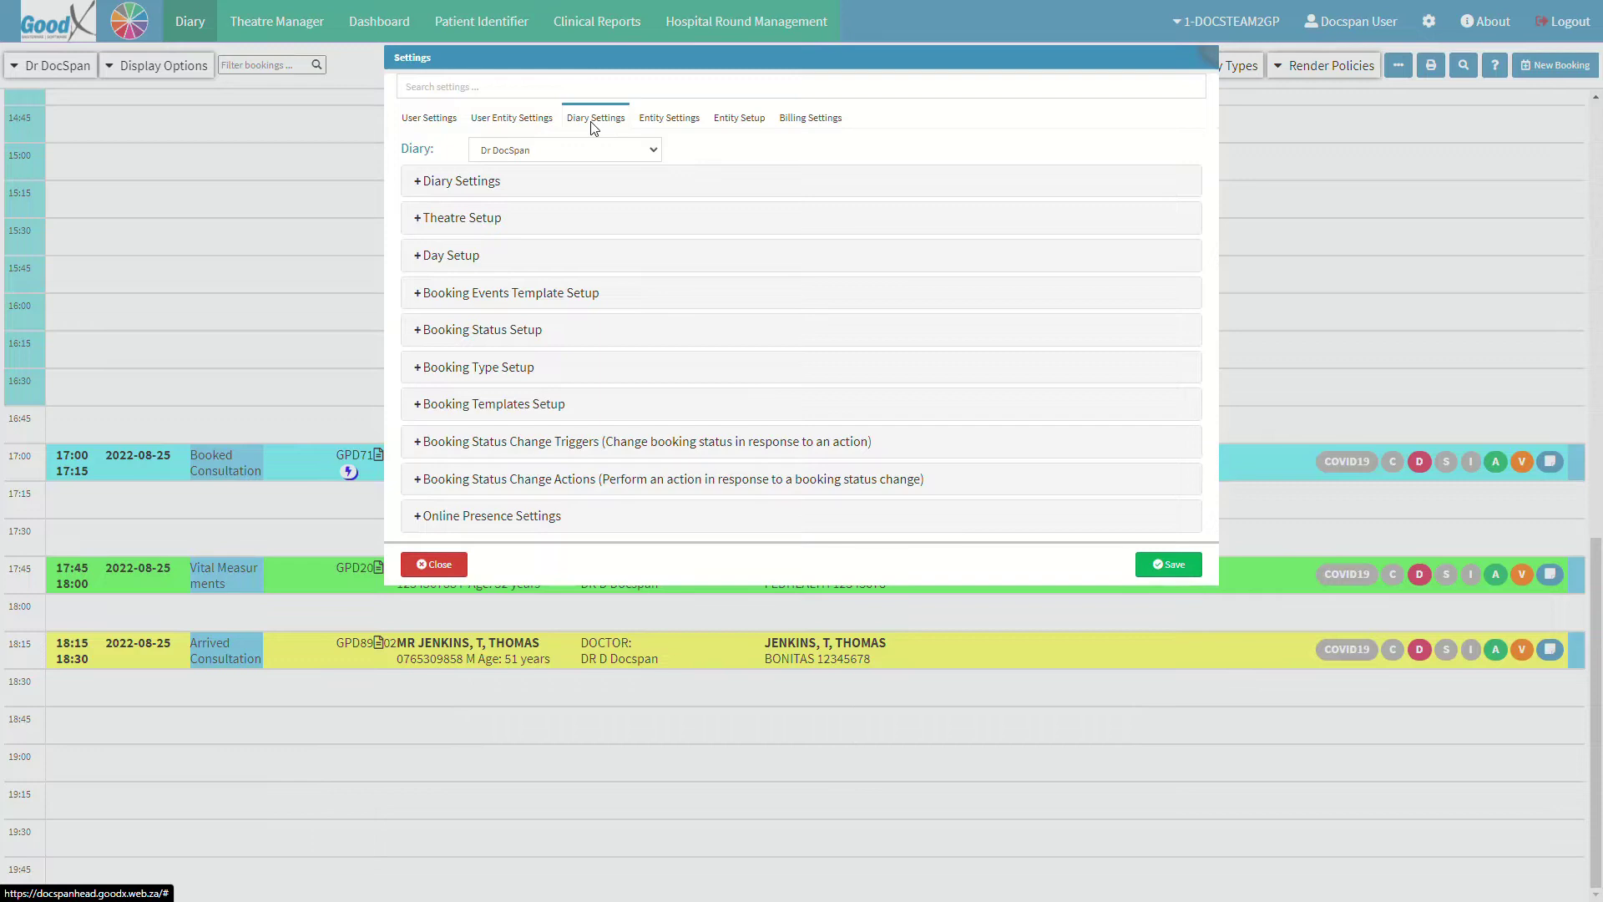
left_click(538, 223)
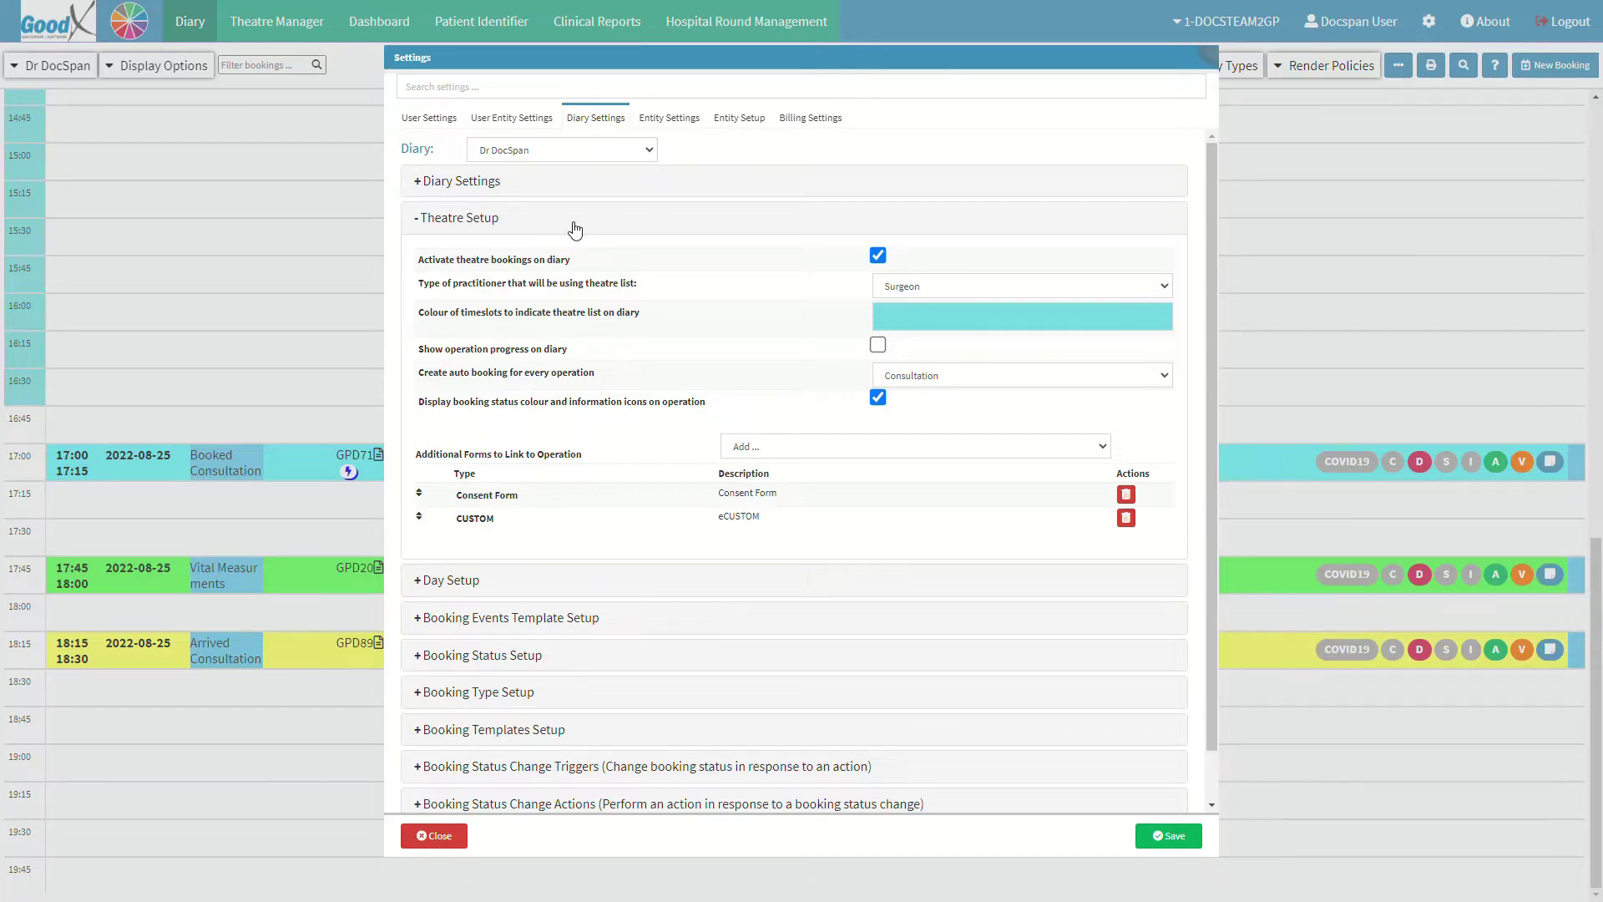
left_click(944, 289)
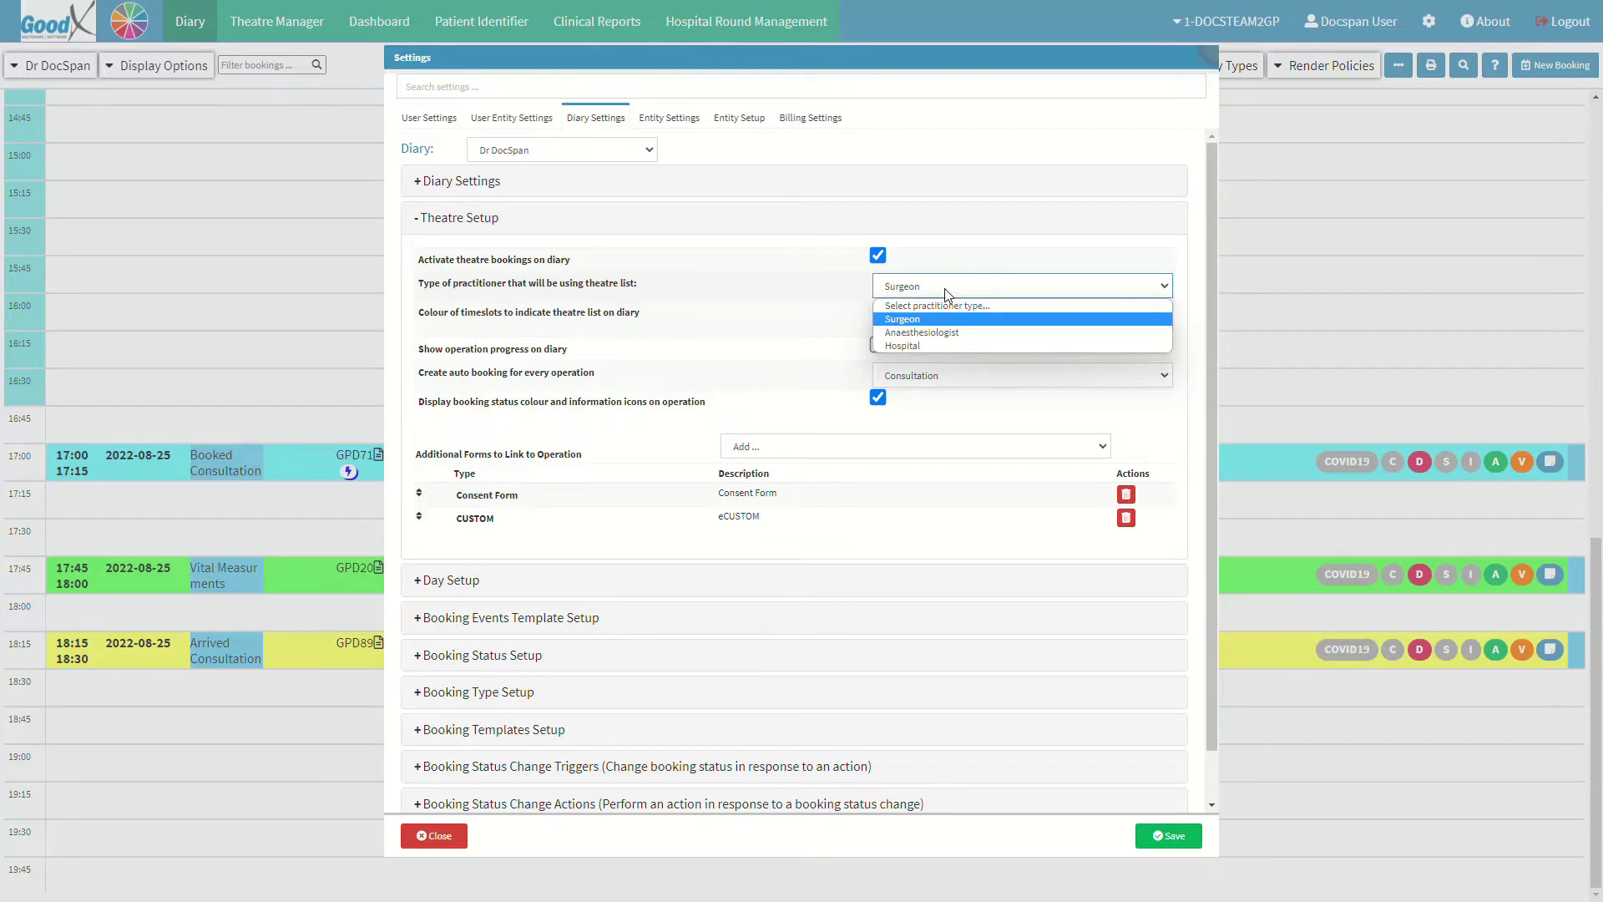
left_click(944, 318)
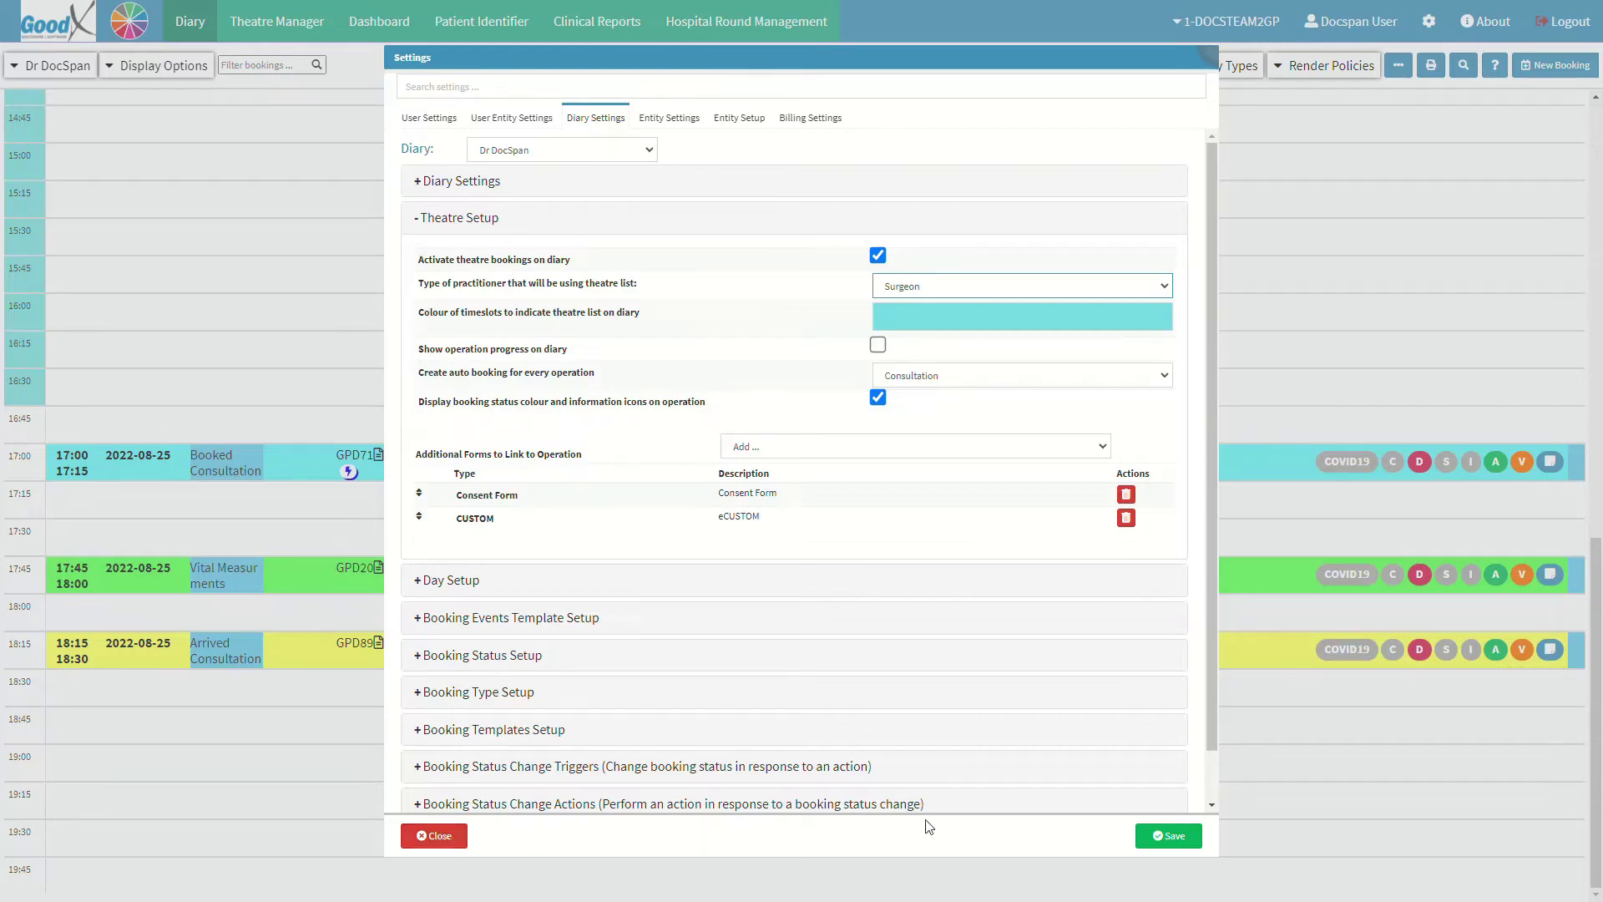
left_click(1180, 844)
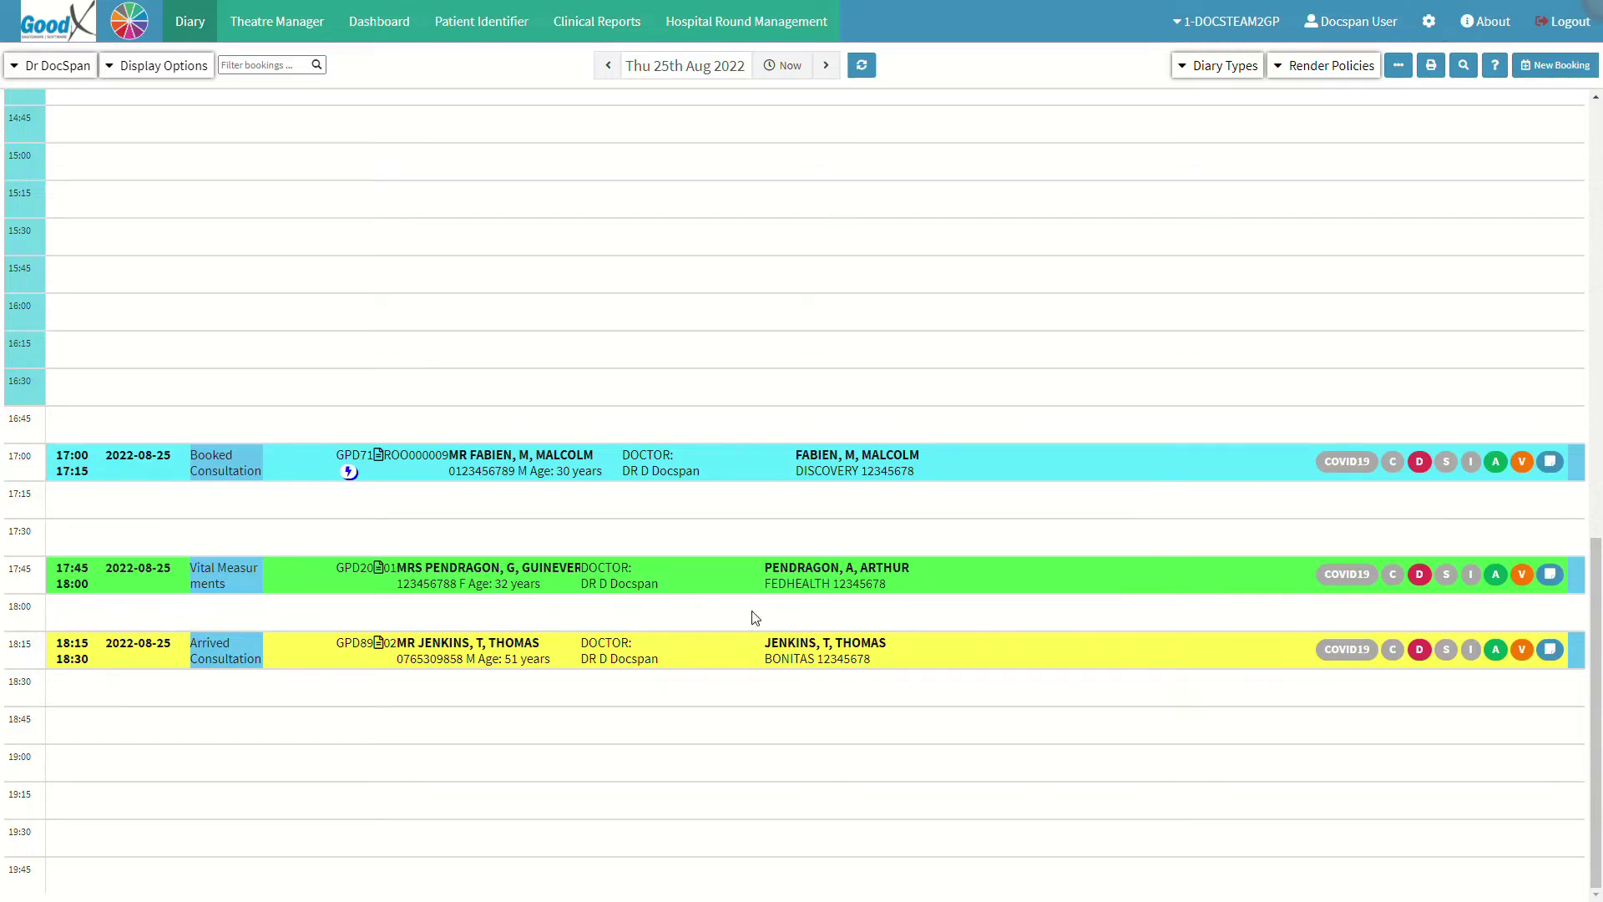
Create a new operation in the 15:00 theatre slot and collapse the sections of its form.
mouse_move(33, 175)
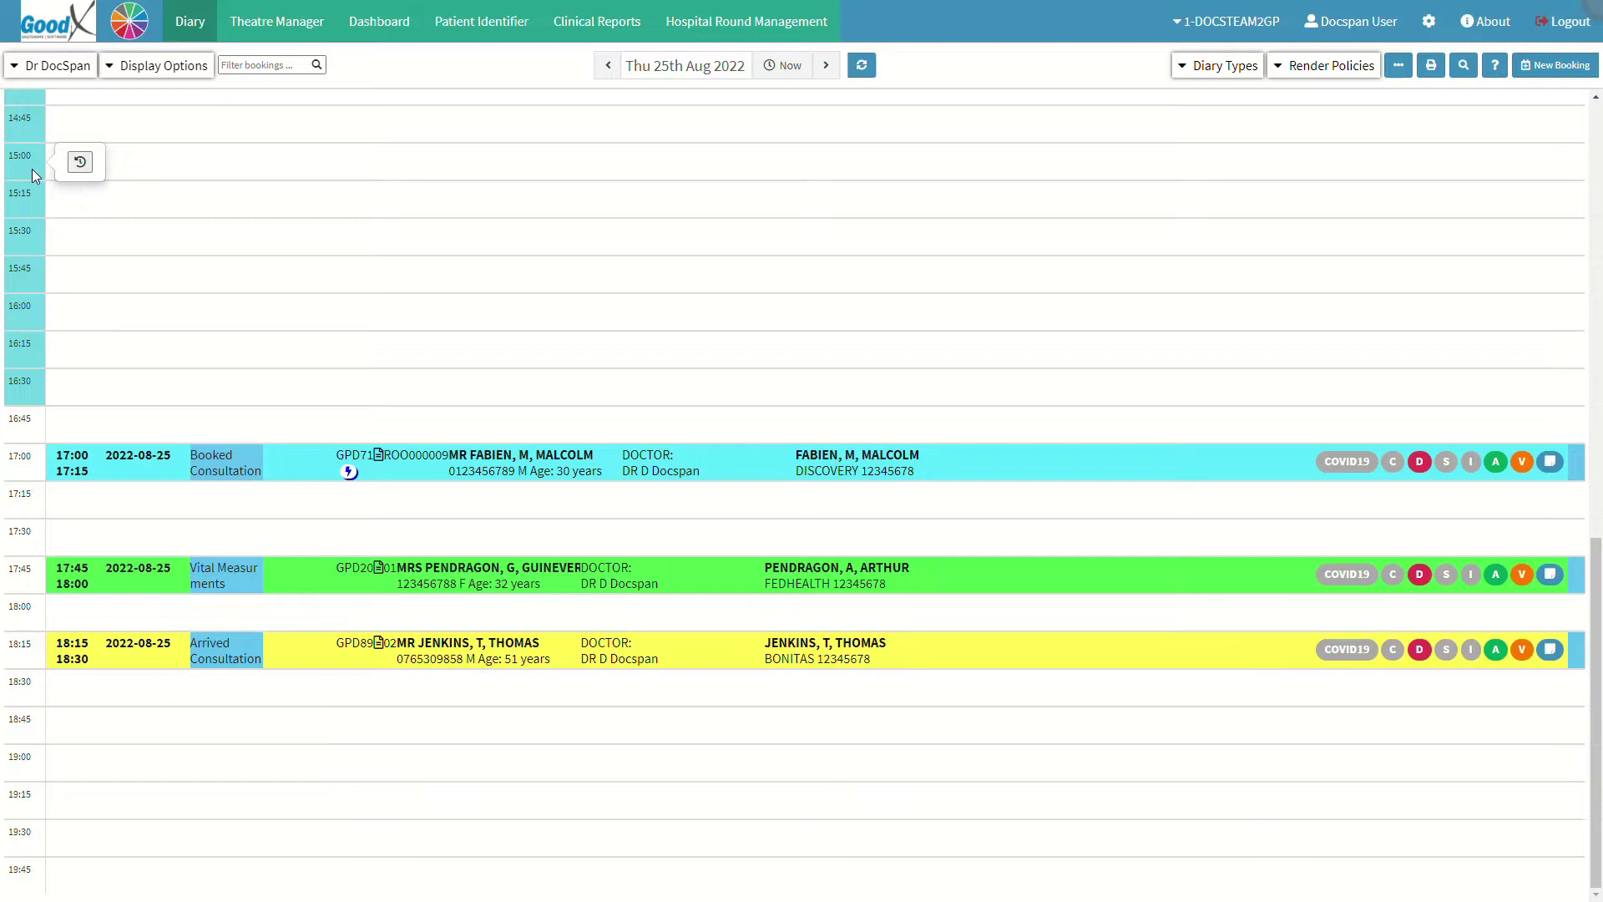
left_click(21, 164)
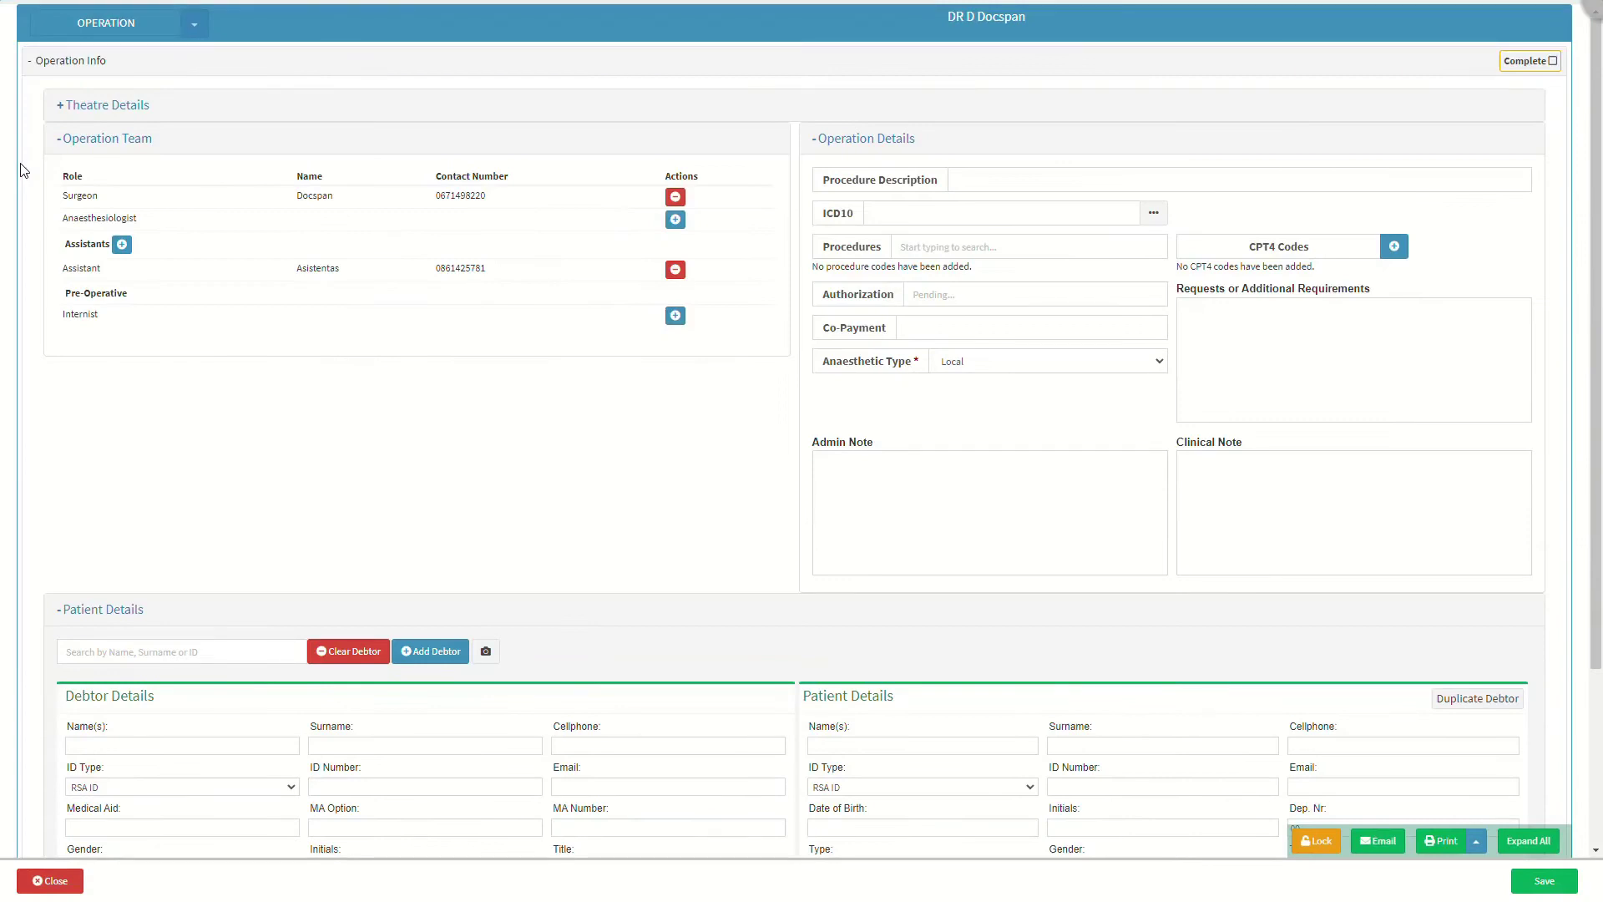
left_click(182, 143)
left_click(835, 143)
left_click(272, 185)
left_click(114, 63)
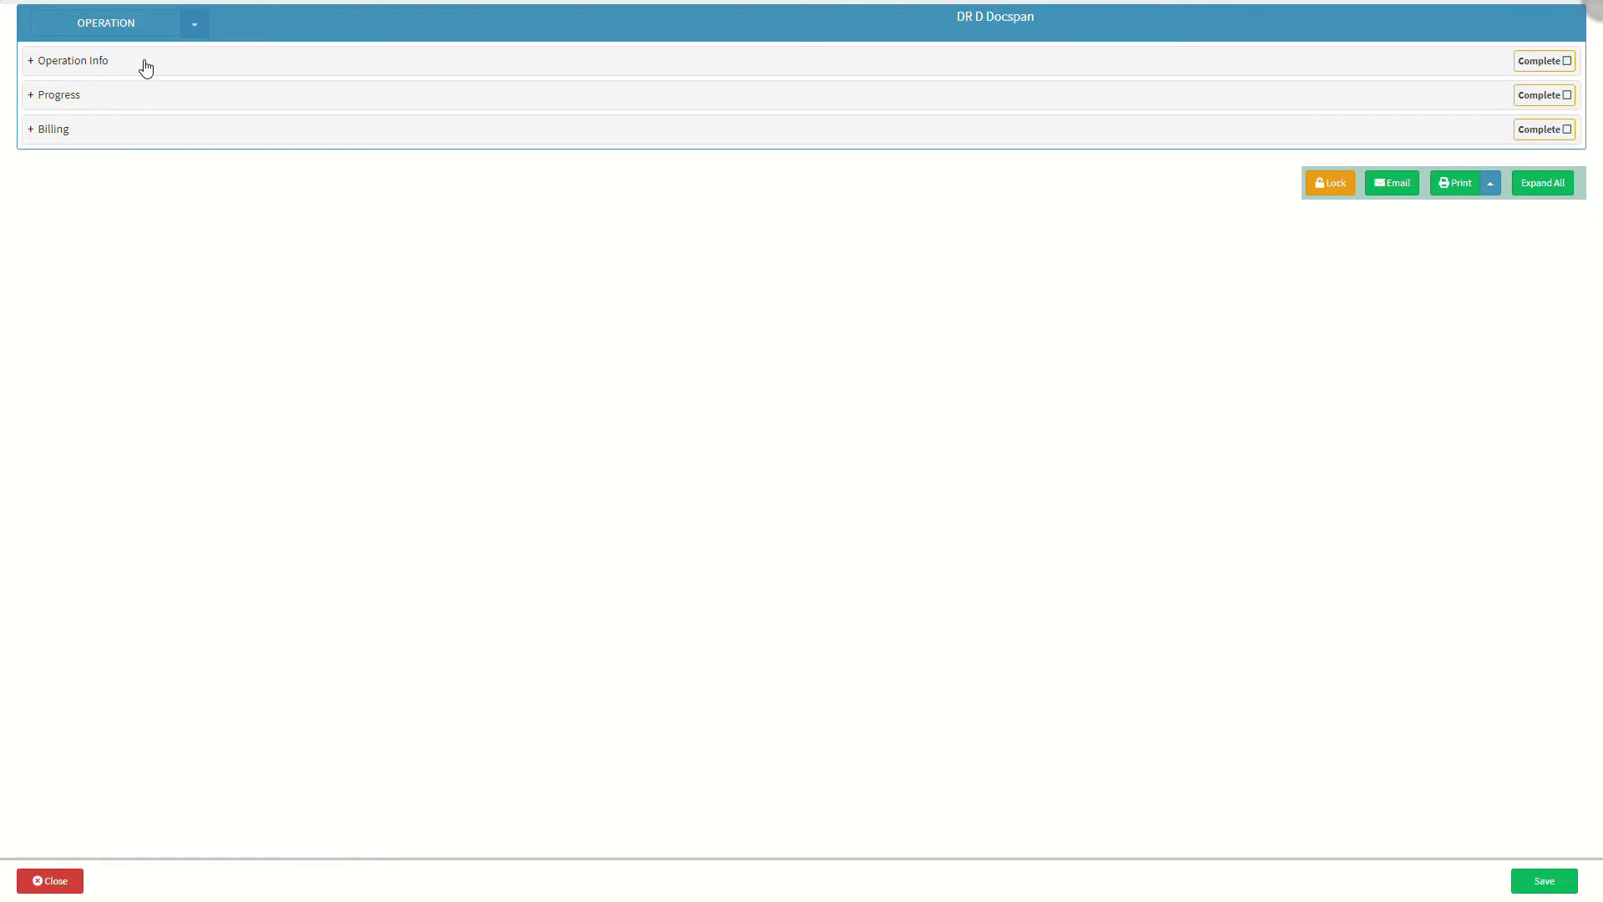
Expand Operation Info and examine its Theatre Details, Operation Team and Operation Details sections.
left_click(146, 67)
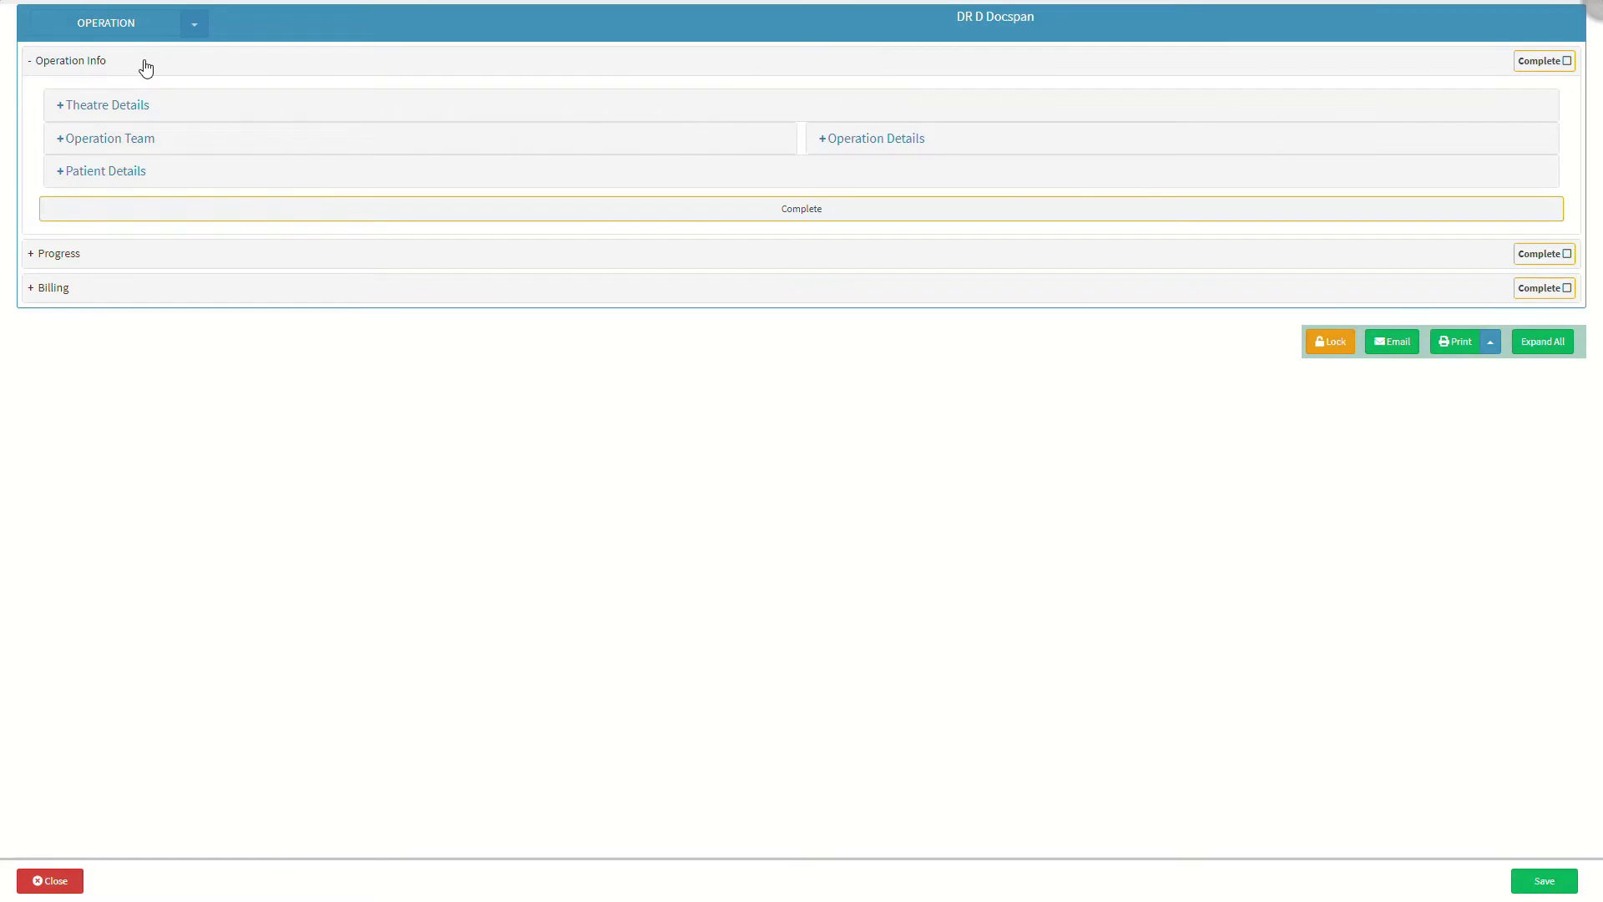
left_click(171, 109)
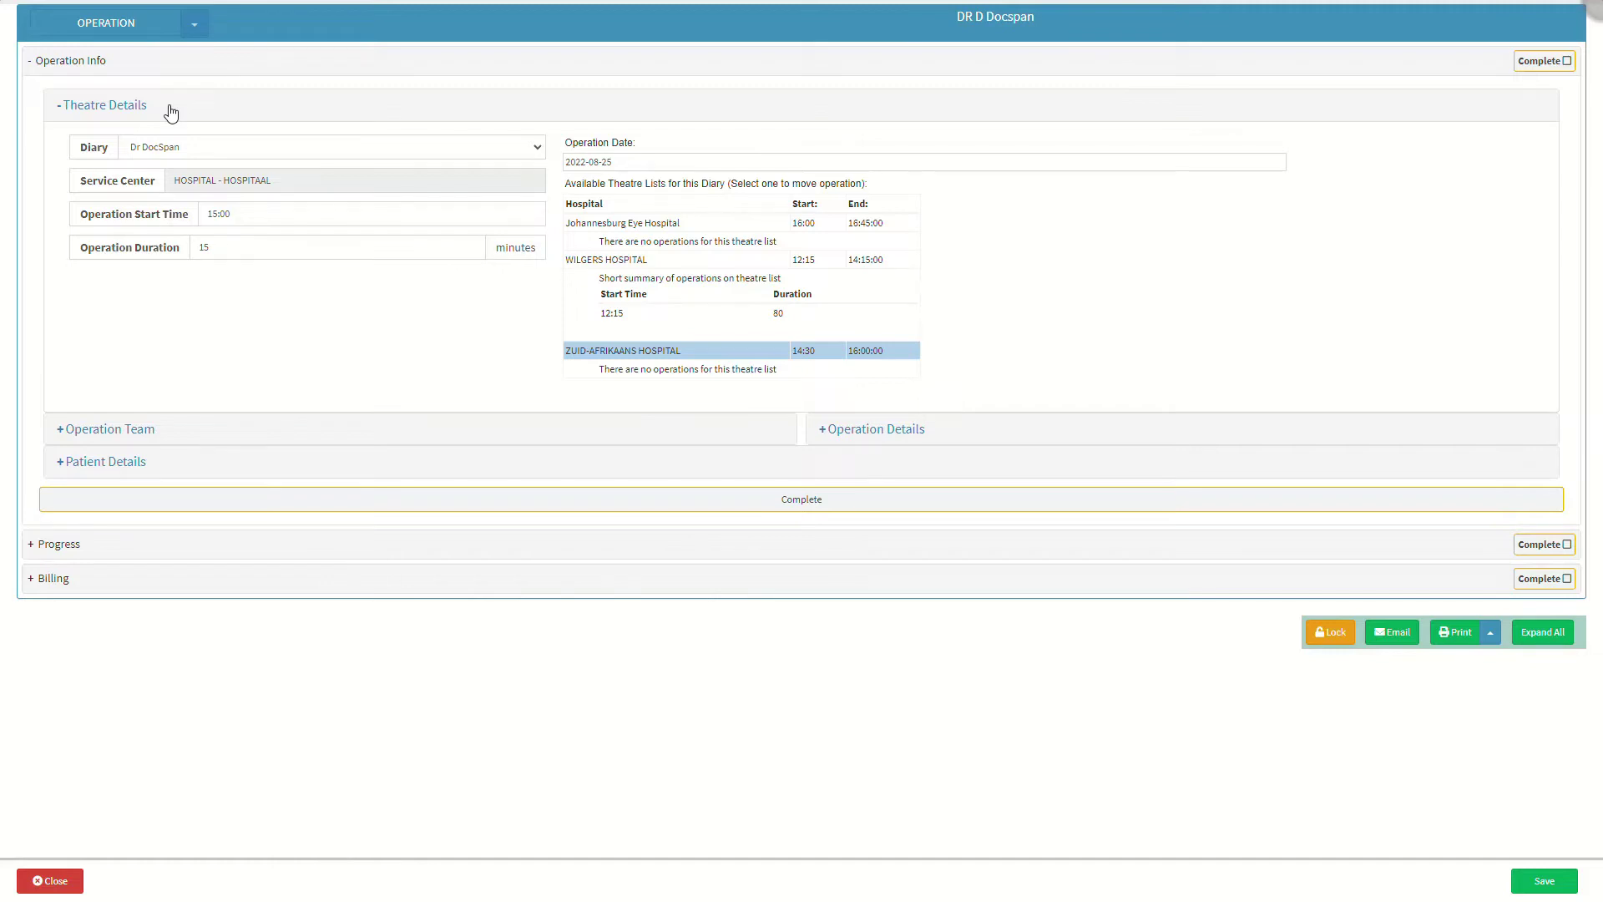
left_click(198, 431)
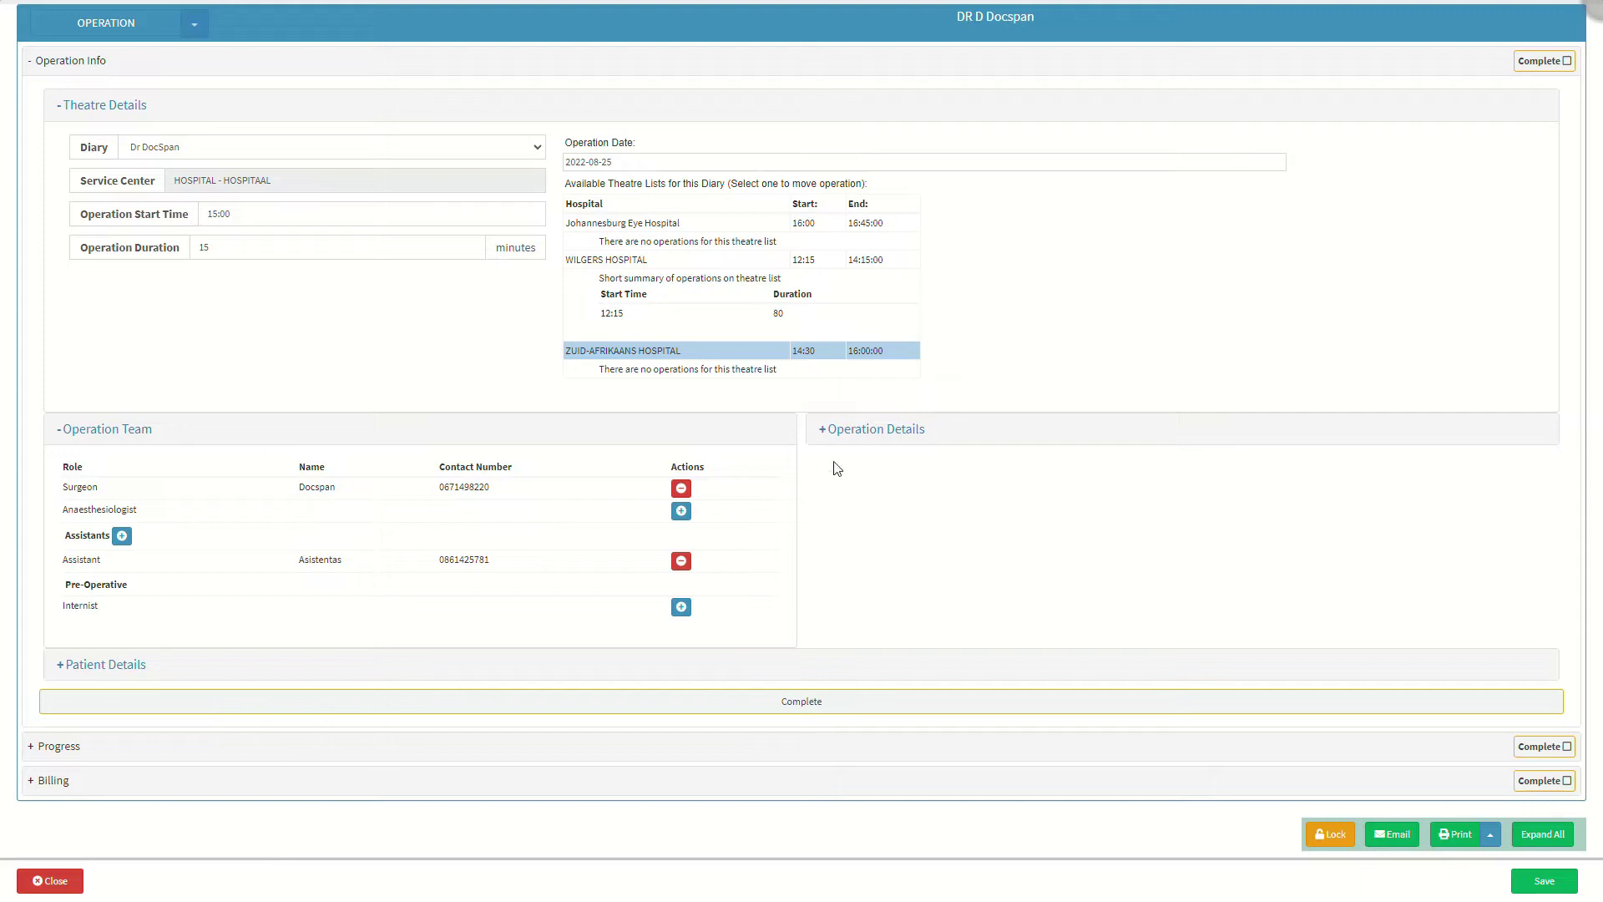
left_click(935, 427)
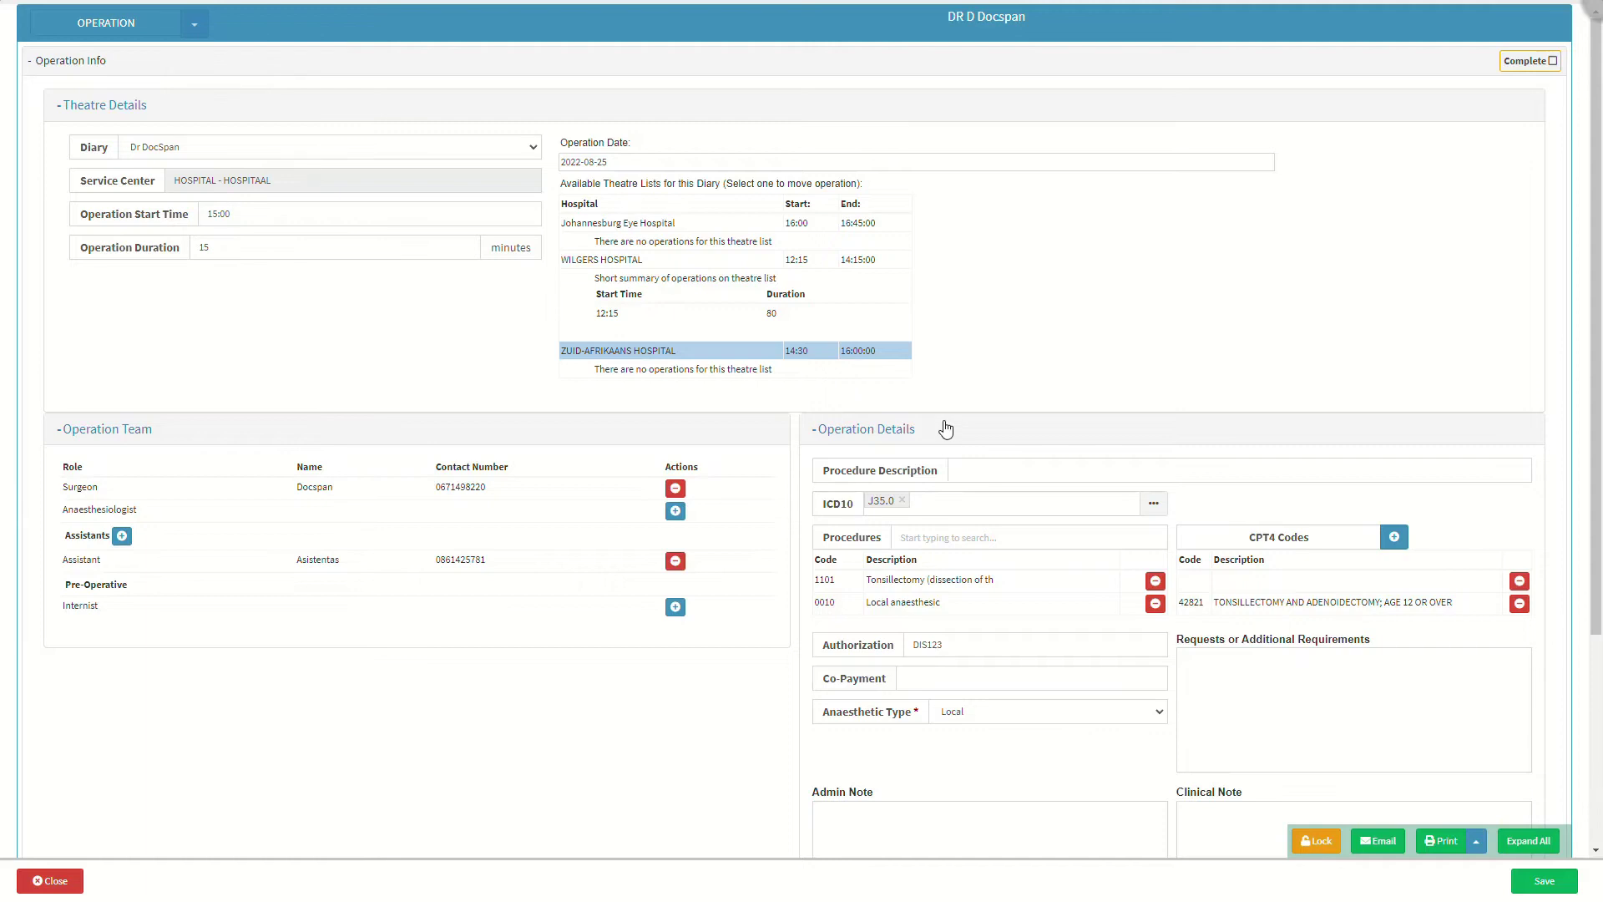
Find the existing debtor by first name under Patient Details, link the patient to the operation, and mark Operation Info complete.
scroll(558, 618, "down", 1)
scroll(558, 618, "down", 1)
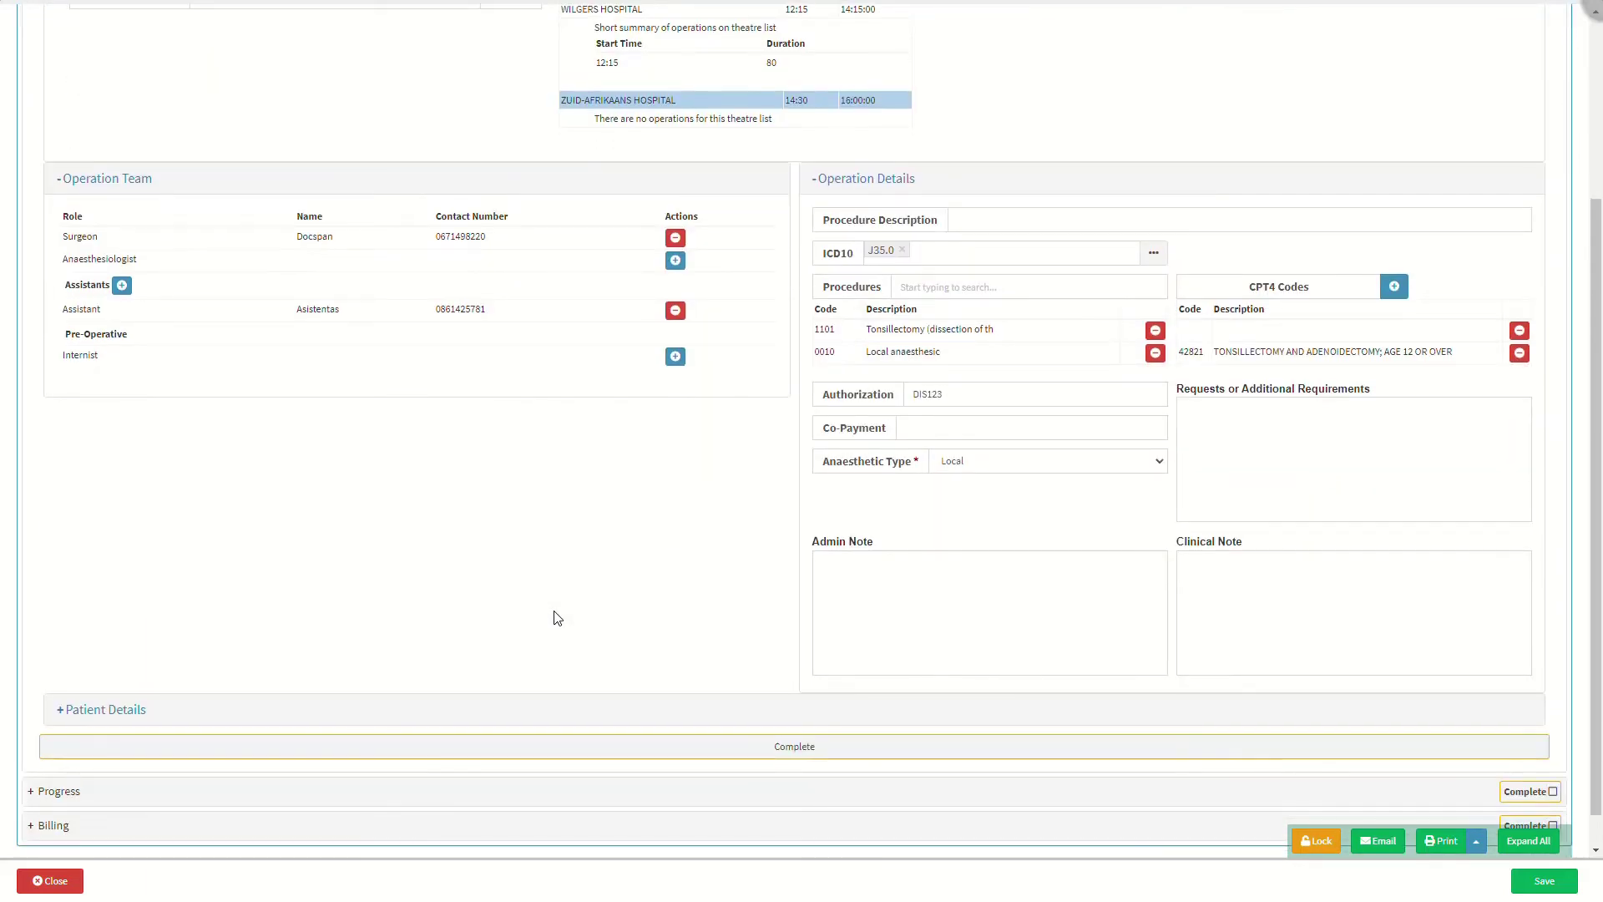
left_click(417, 714)
scroll(415, 710, "down", 1)
scroll(417, 710, "down", 1)
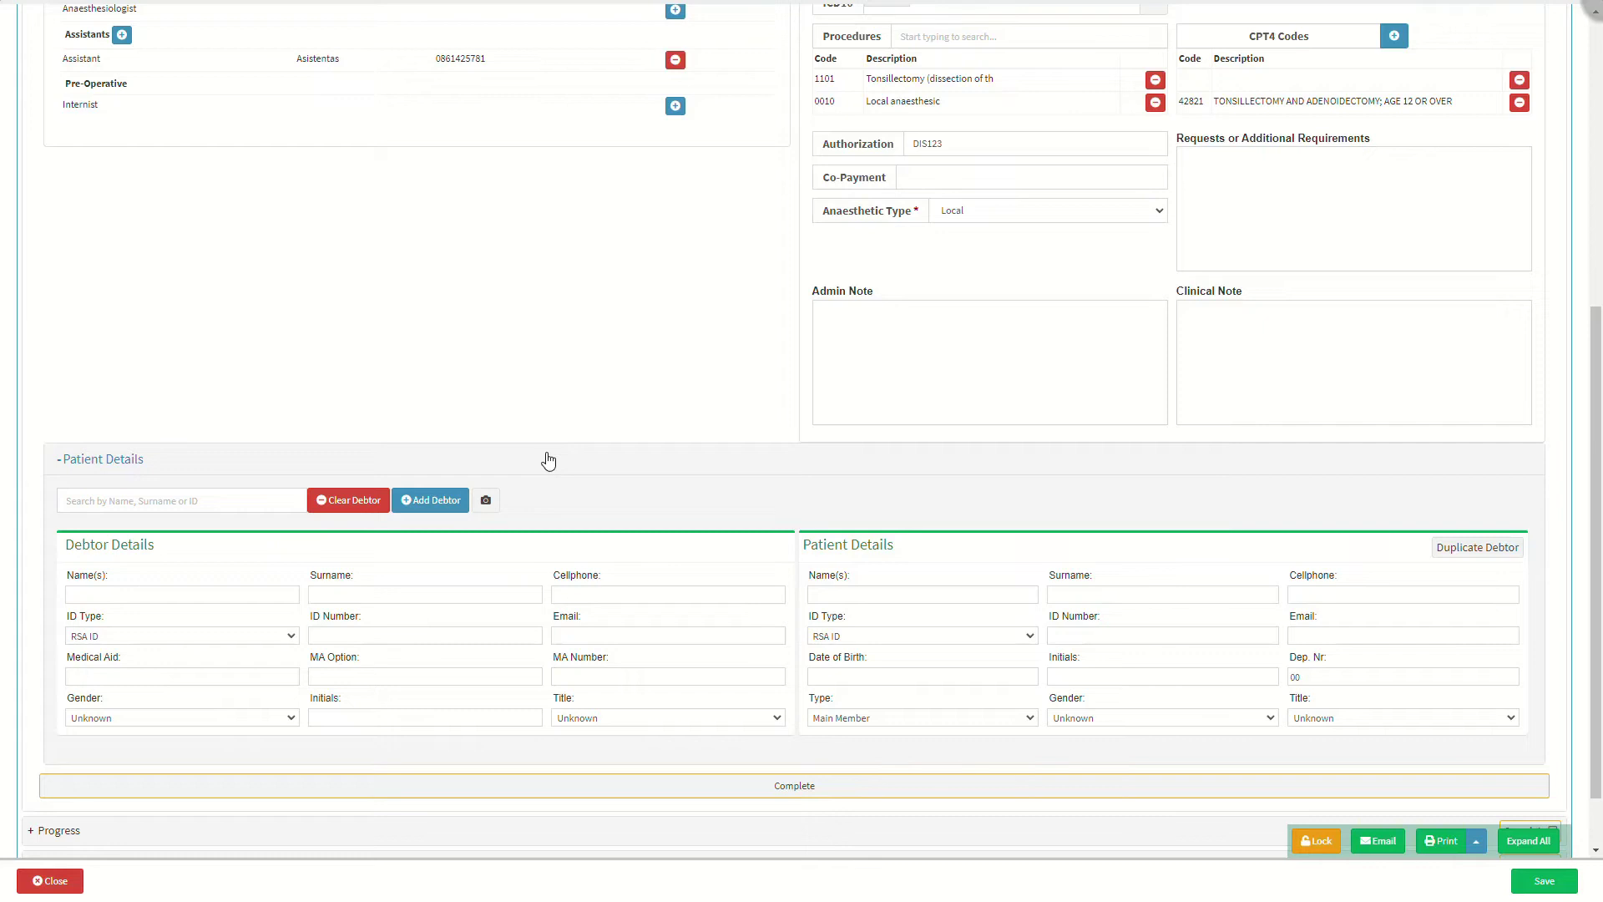
left_click(160, 498)
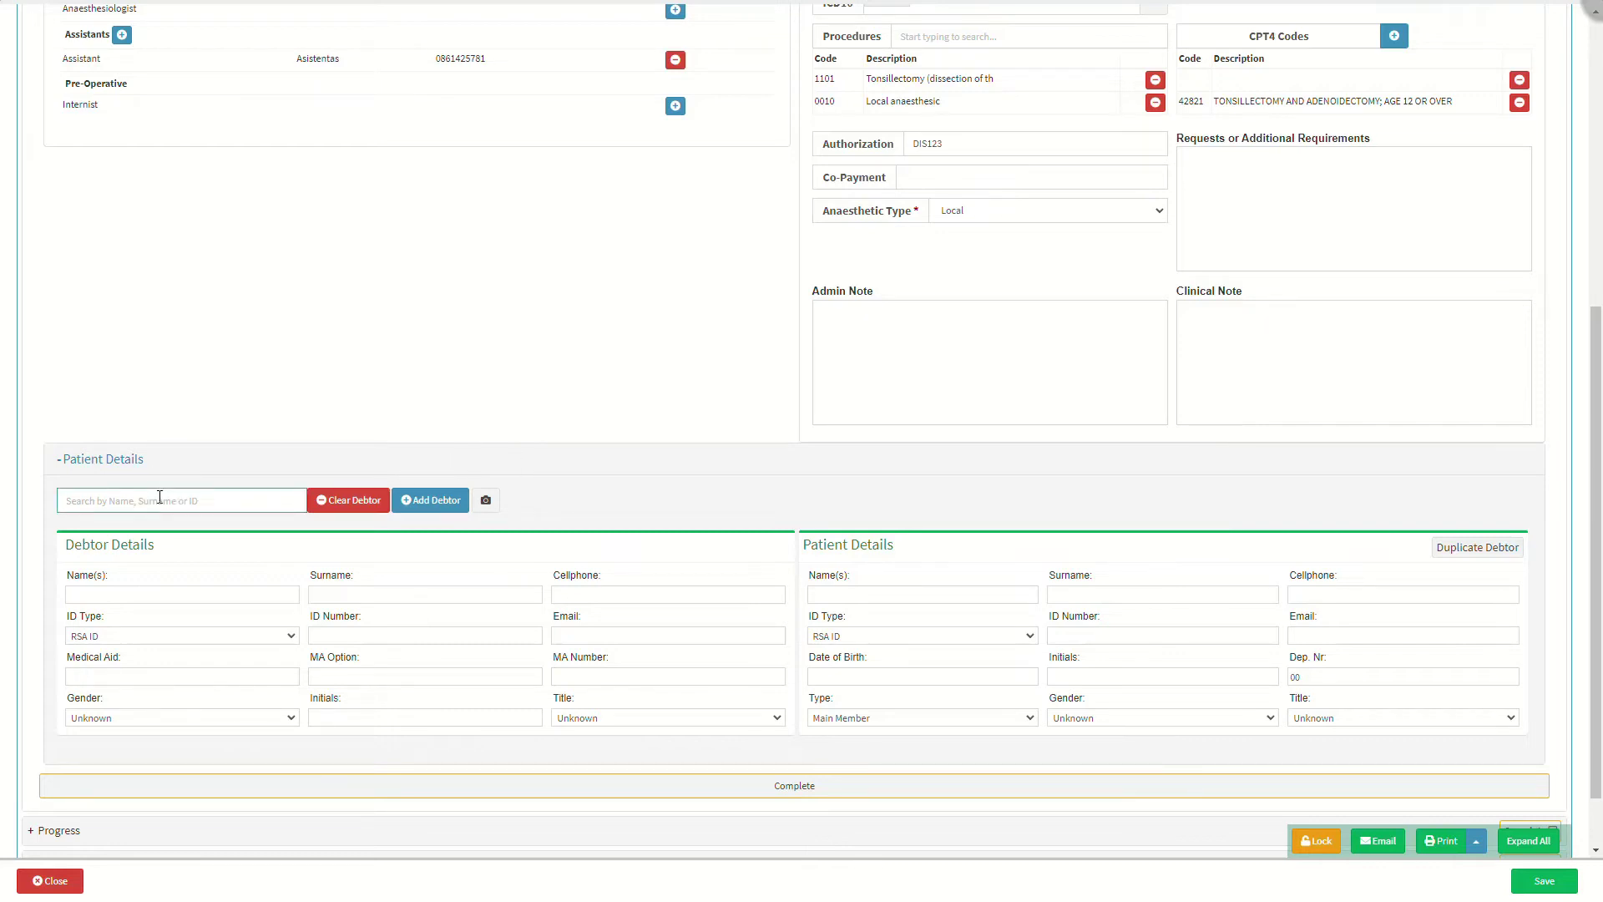
type("malco")
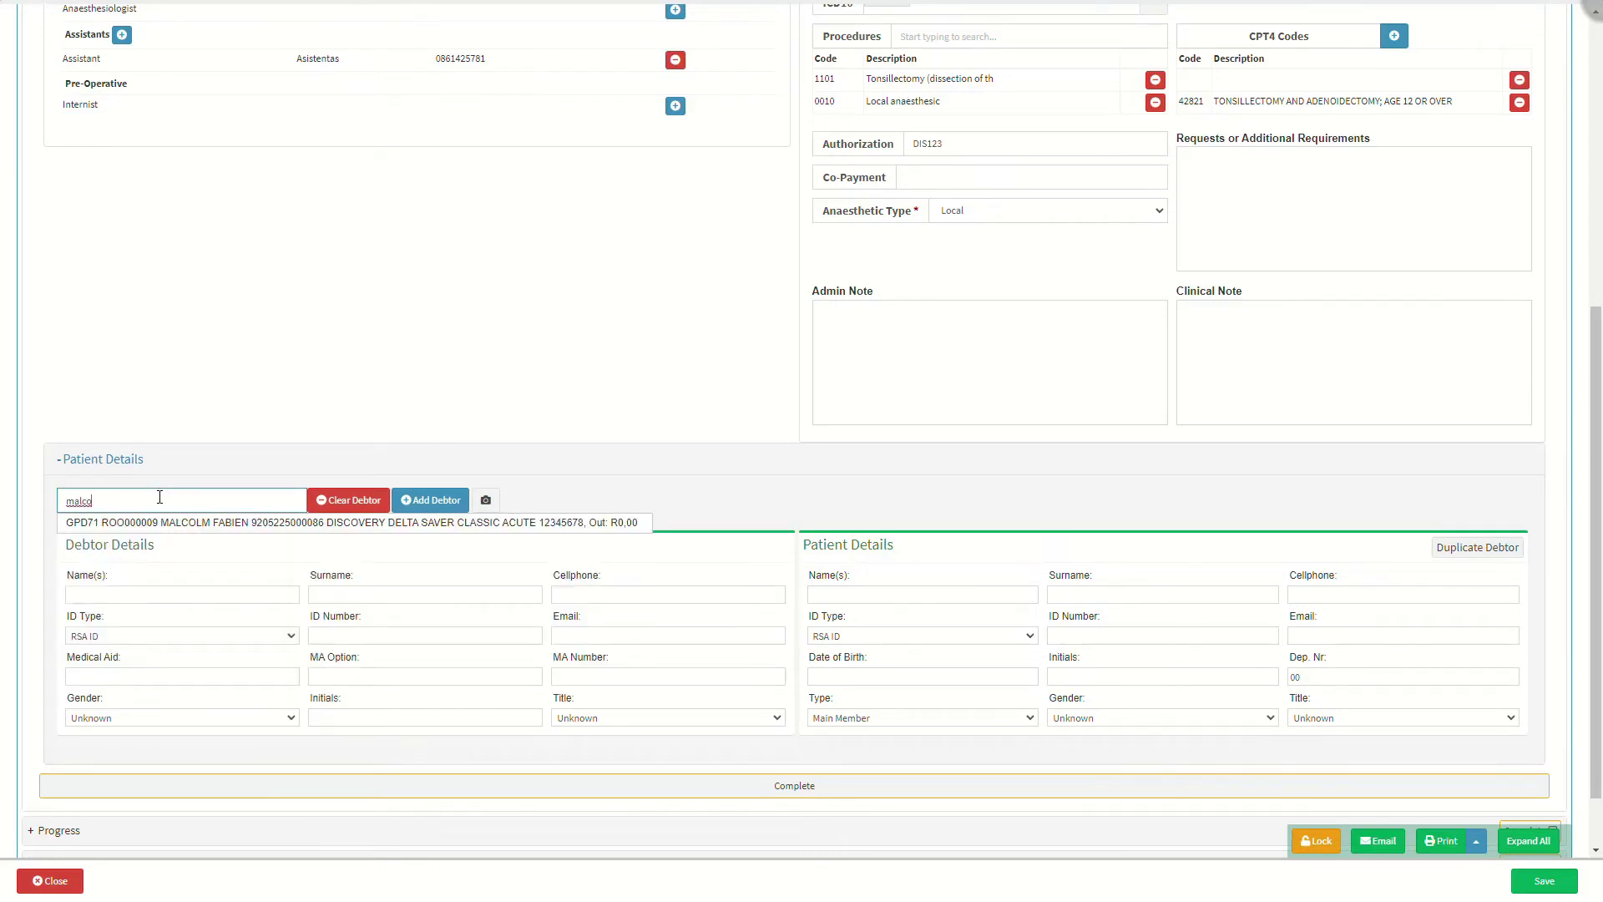
left_click(185, 523)
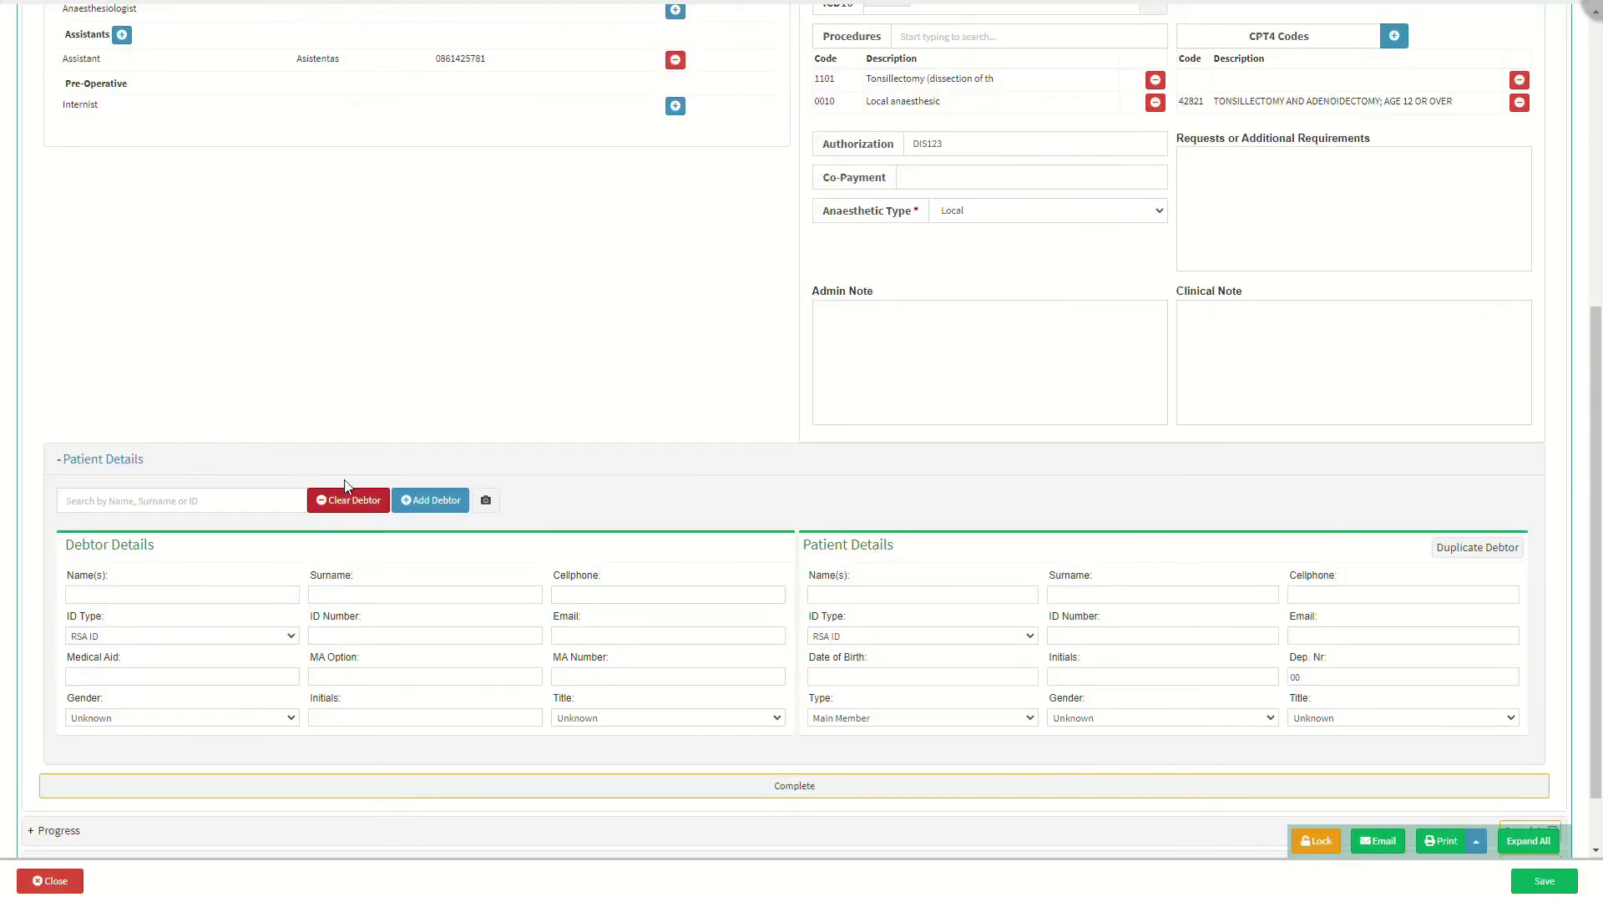
left_click(424, 504)
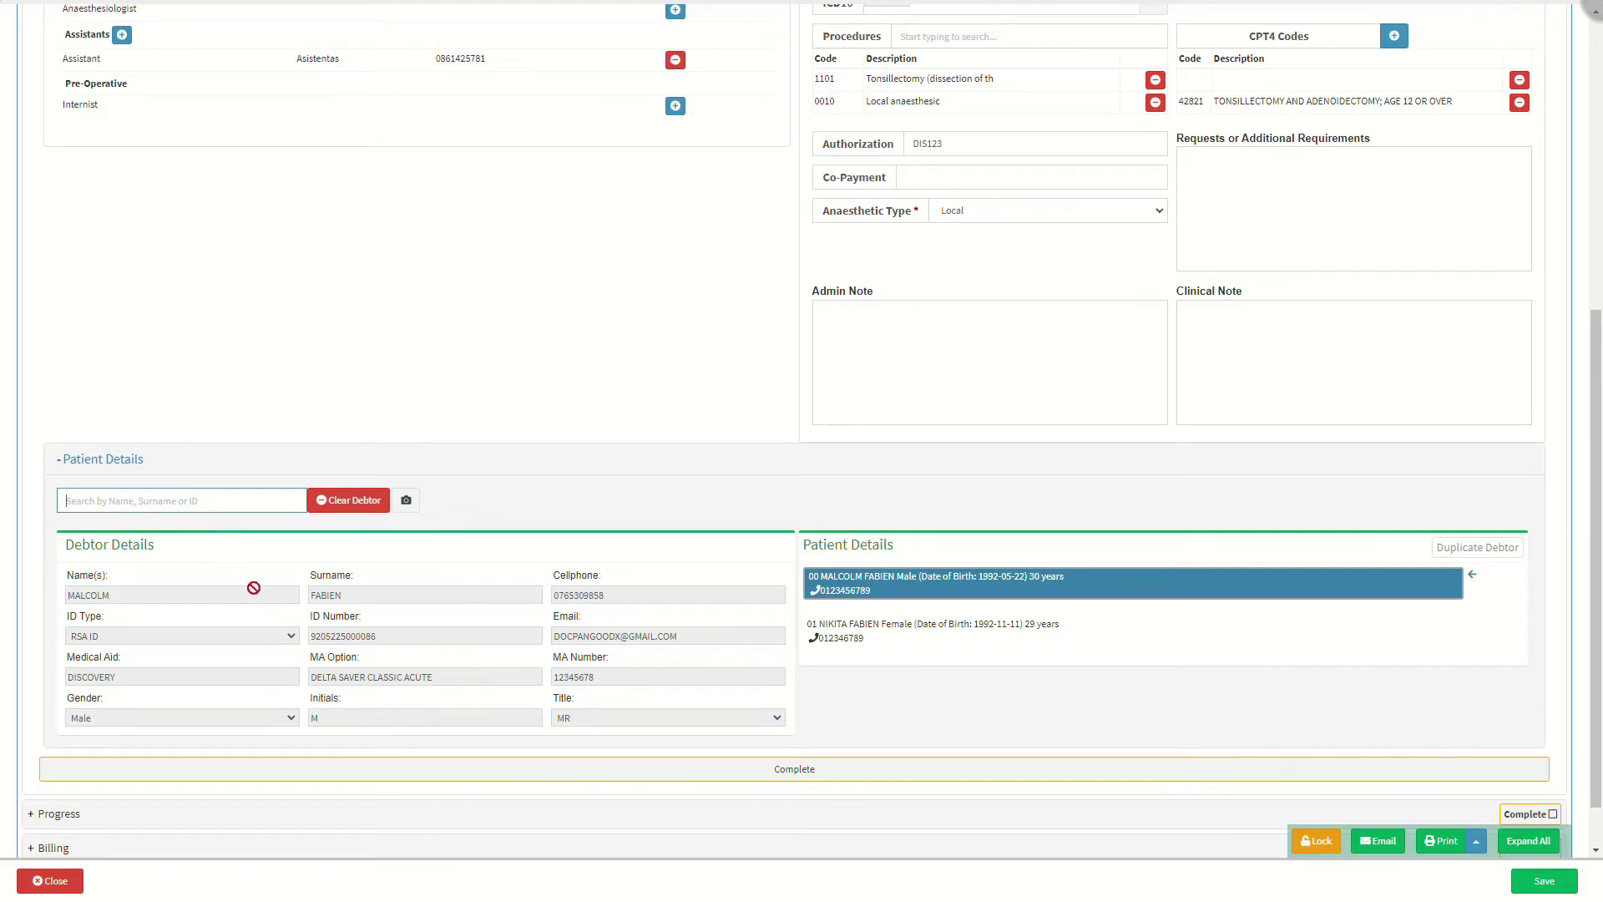
left_click(405, 768)
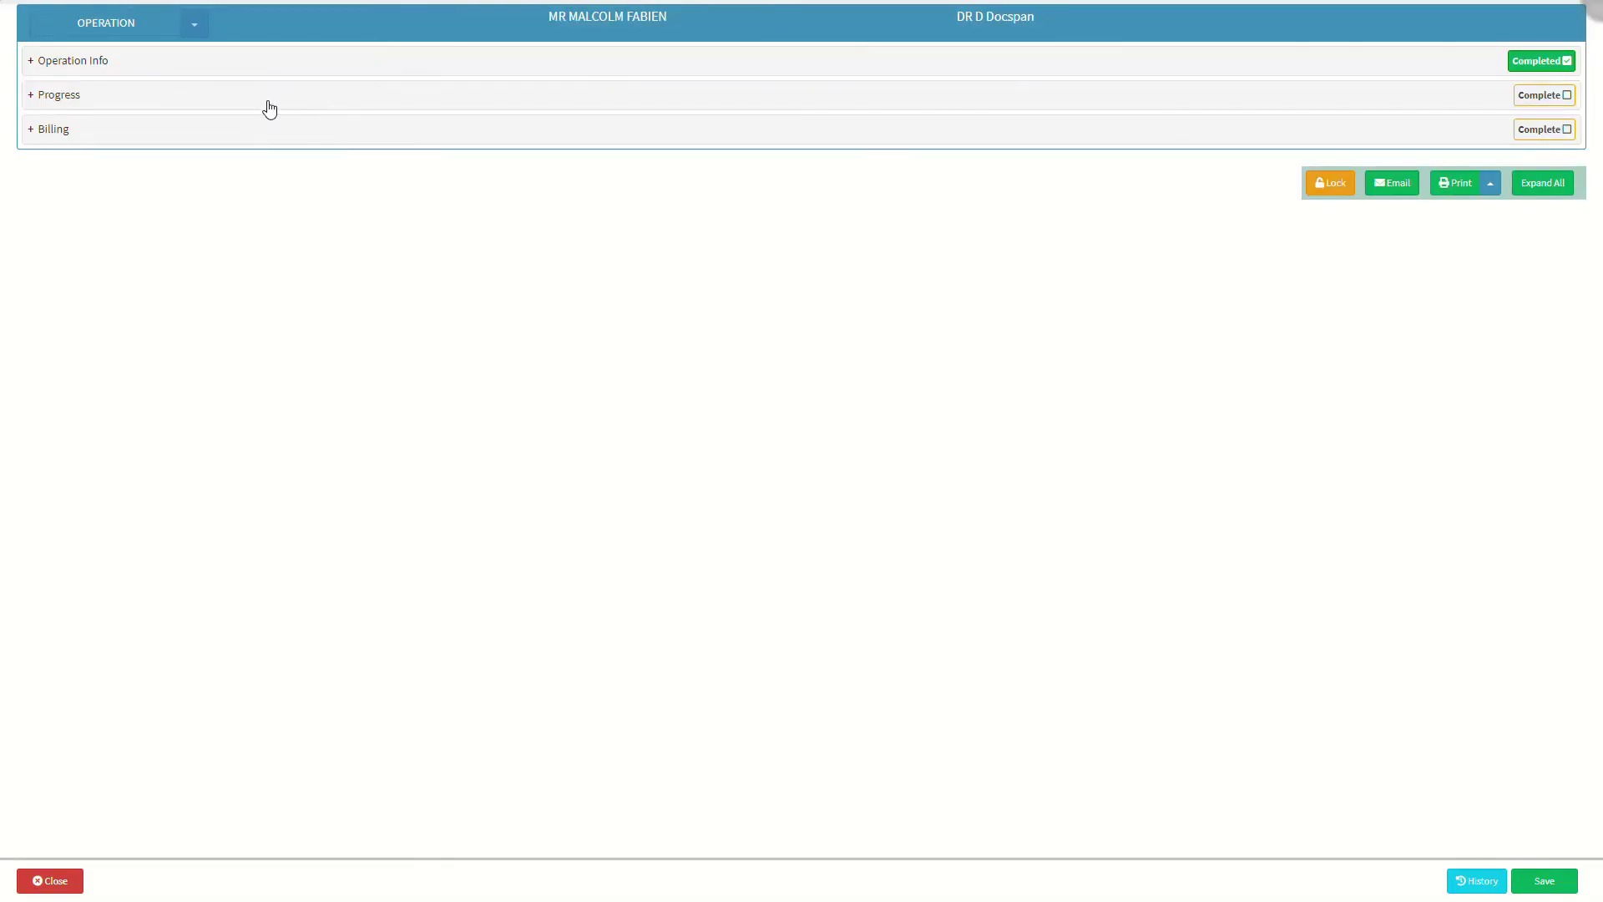
Go through the operation's Progress items and mark the Progress section complete.
left_click(146, 100)
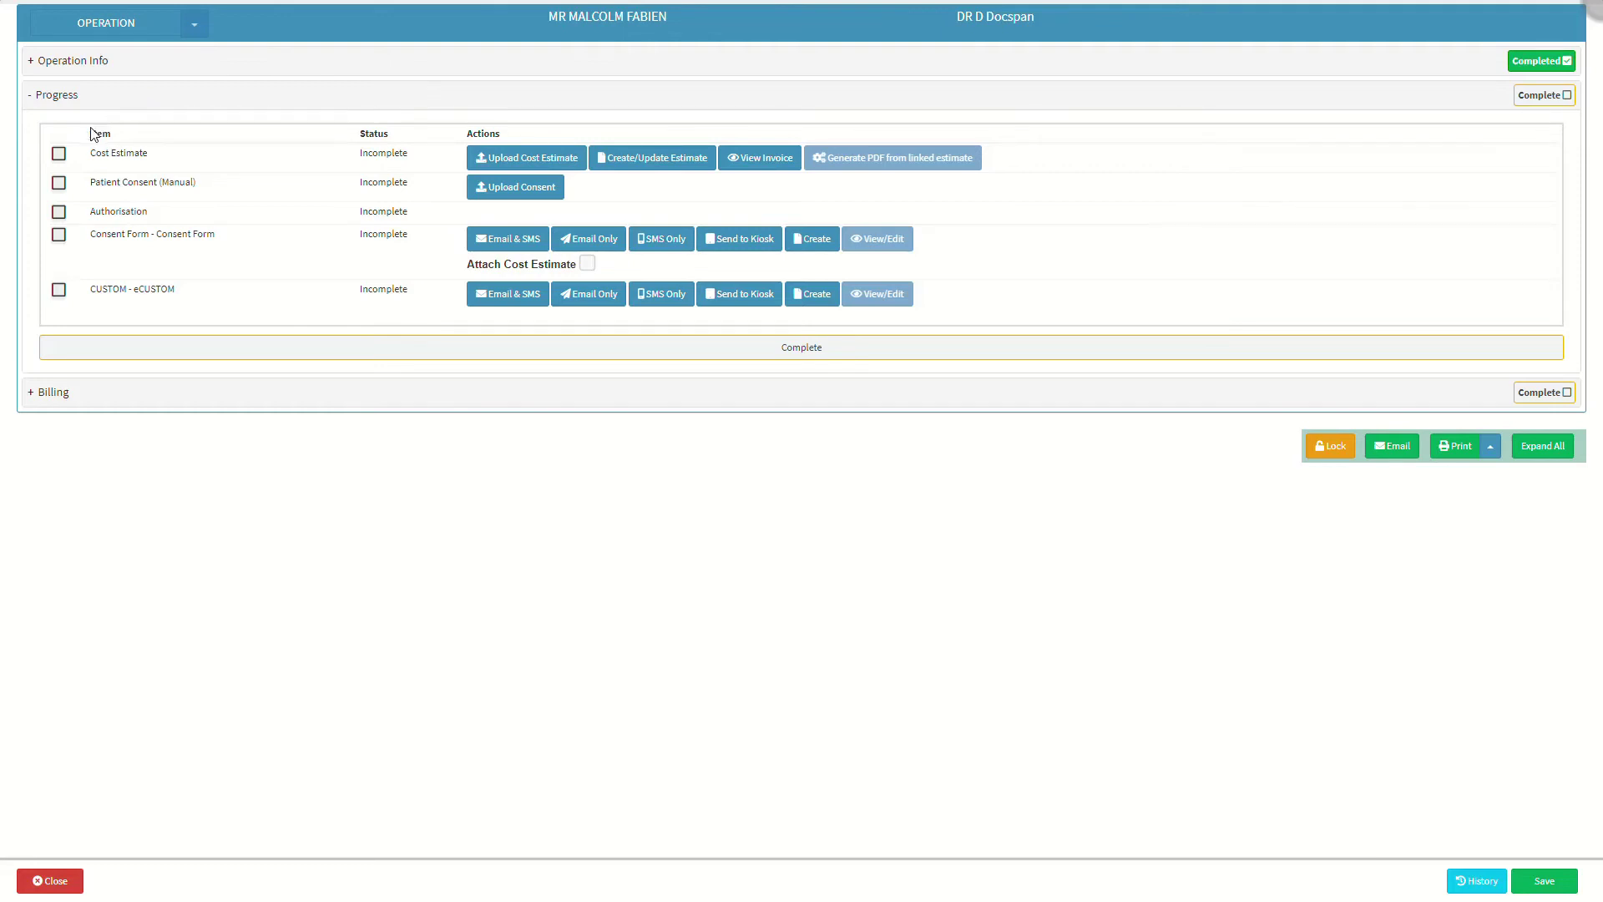
left_click(60, 186)
left_click(400, 137)
left_click(518, 136)
left_click(597, 357)
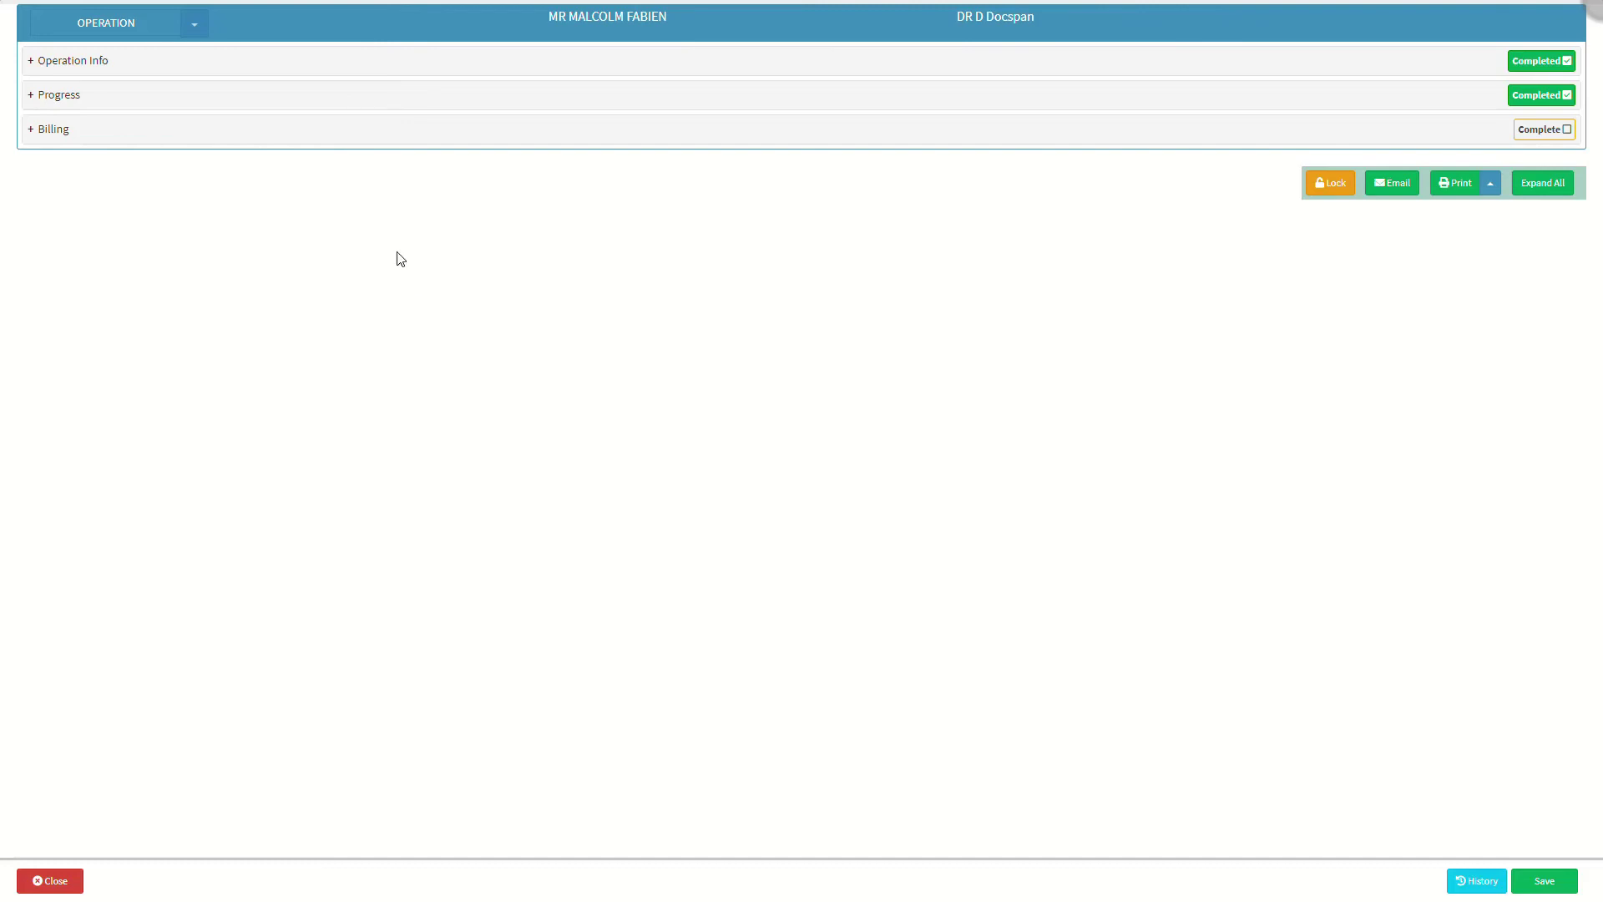
Enter a patient weight of 100 kg and height of 1.8 m in the Billing modifiers applicable to all codes.
left_click(223, 131)
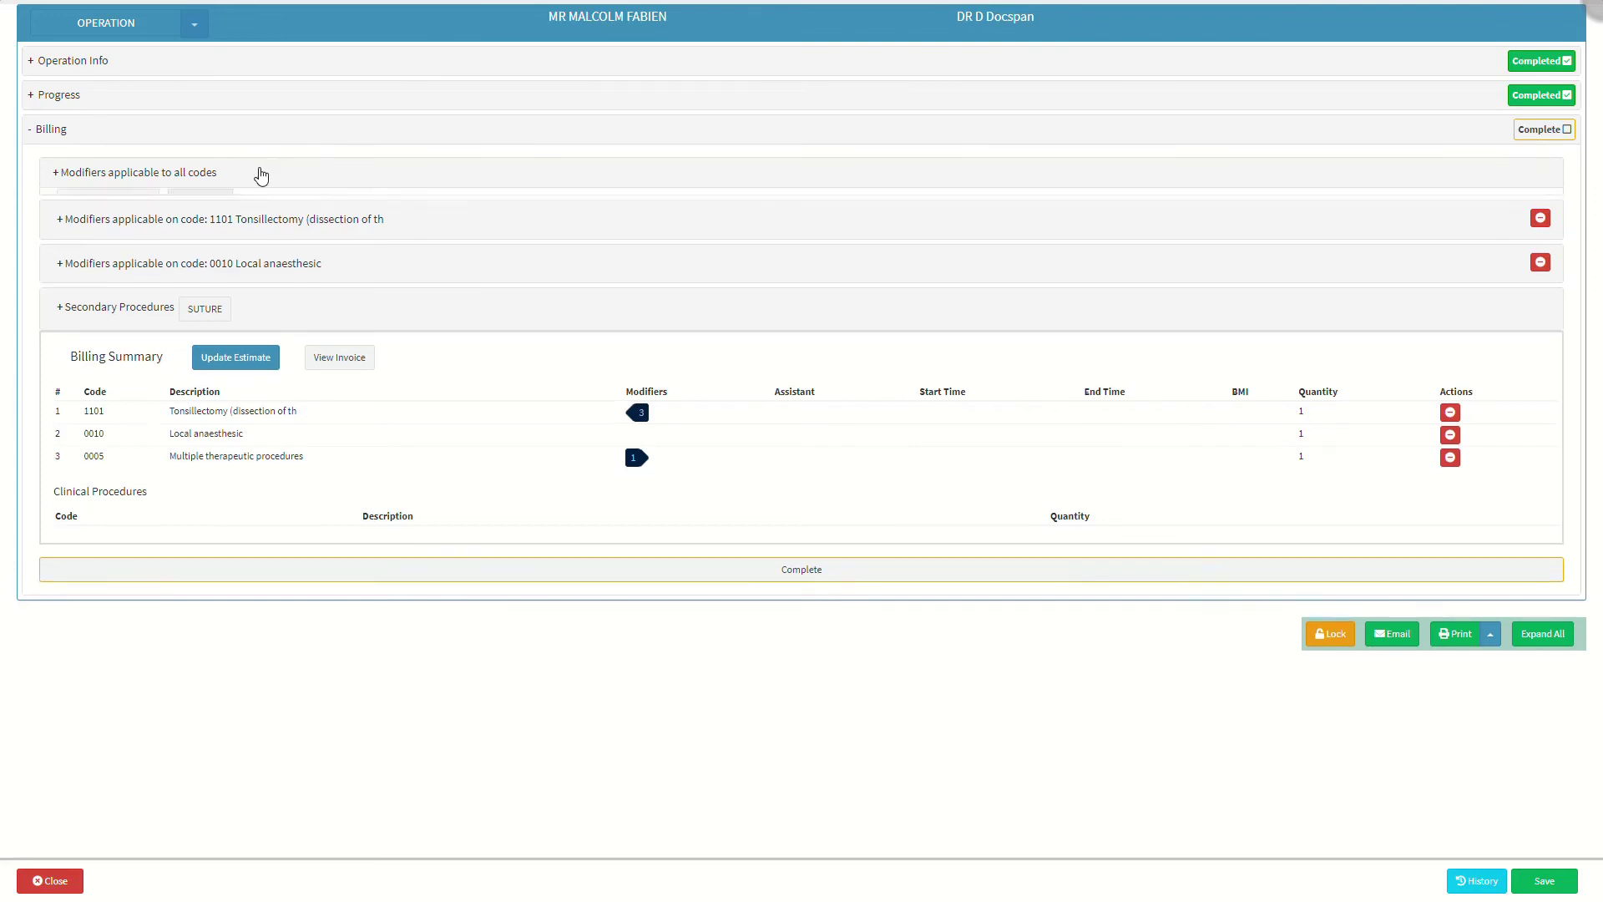
left_click(261, 174)
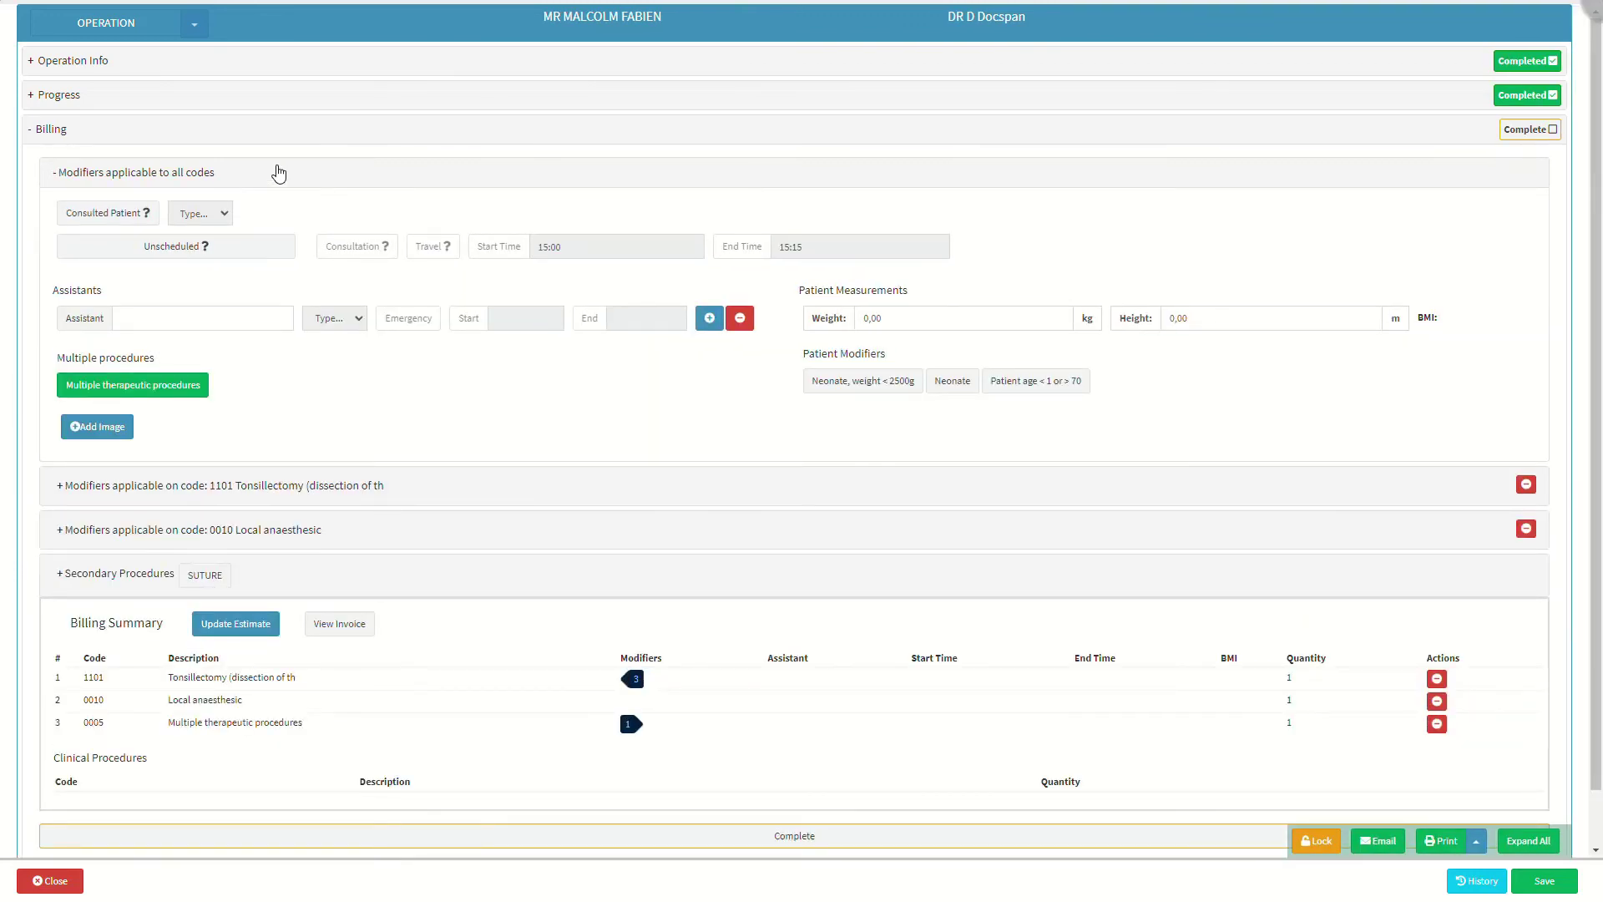
left_click(1058, 318)
type("100")
left_click(1124, 322)
type("1.8")
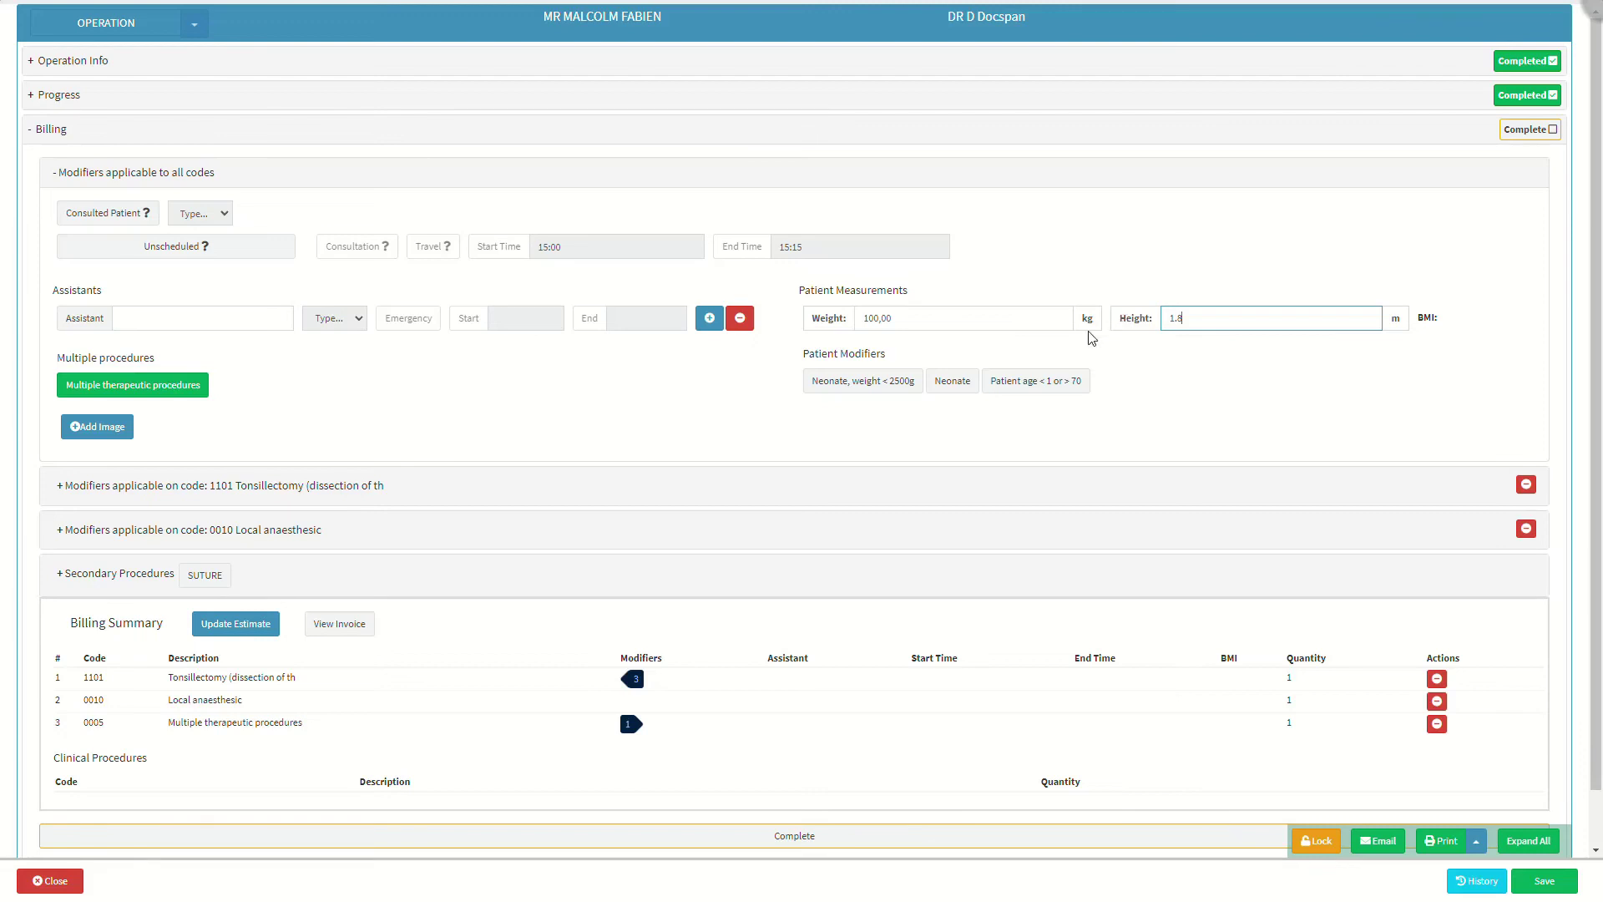
Expand the Secondary Procedures section under Billing and save the operation.
left_click(332, 575)
left_click(332, 576)
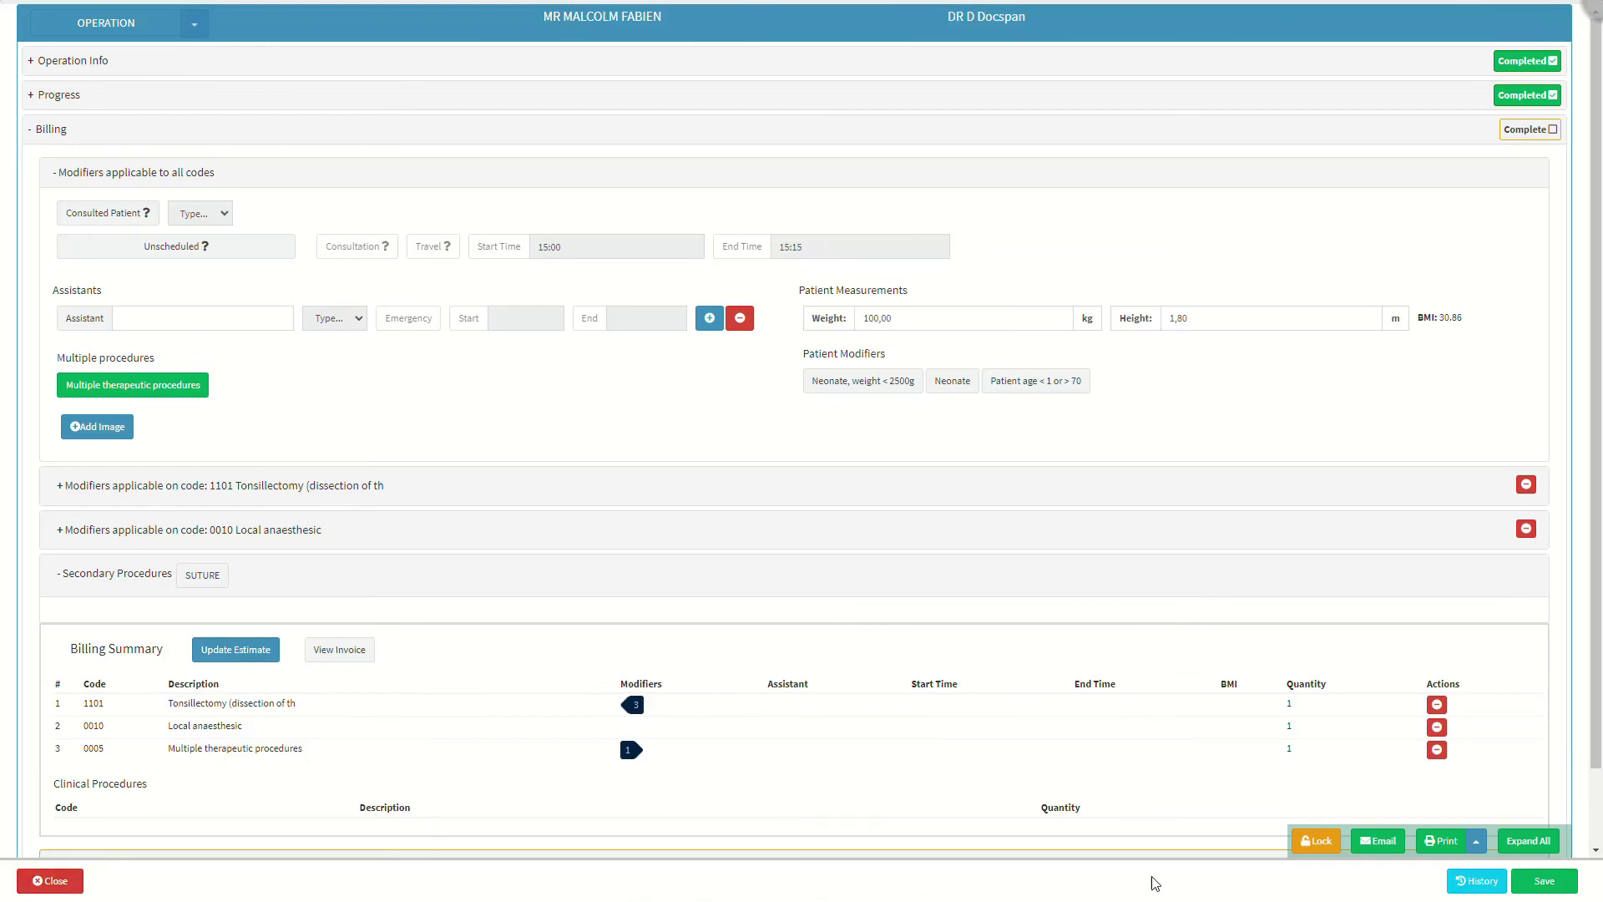
left_click(1549, 880)
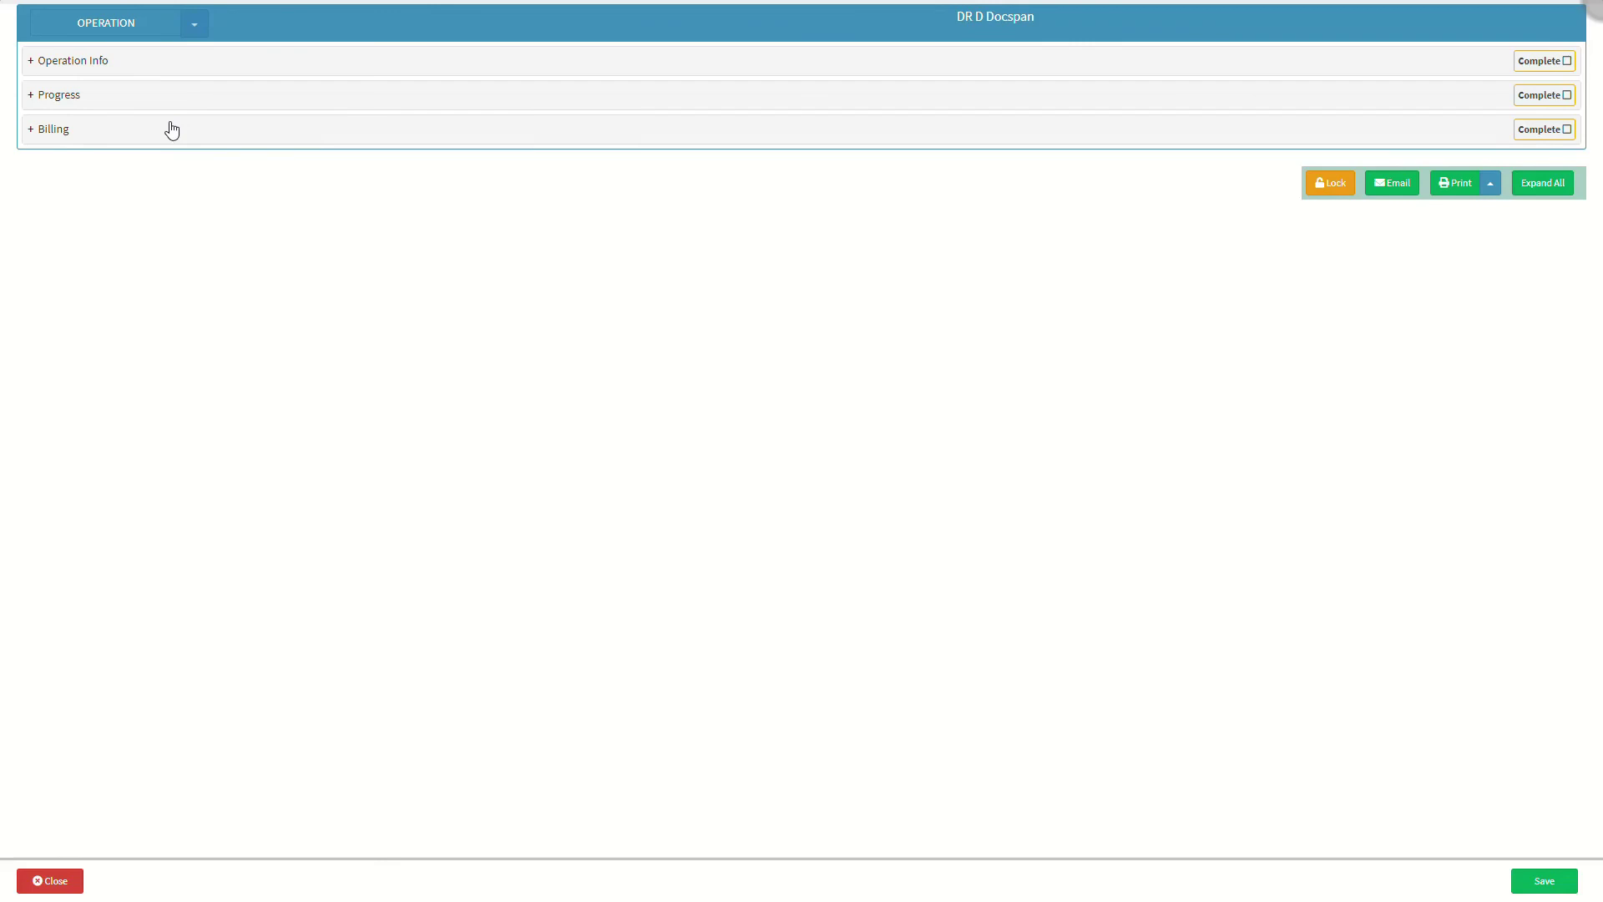
Set weight 100 kg and height 1.8 m in the Billing checklist of the operation without a patient, expand Secondary Procedures, and save it.
left_click(170, 128)
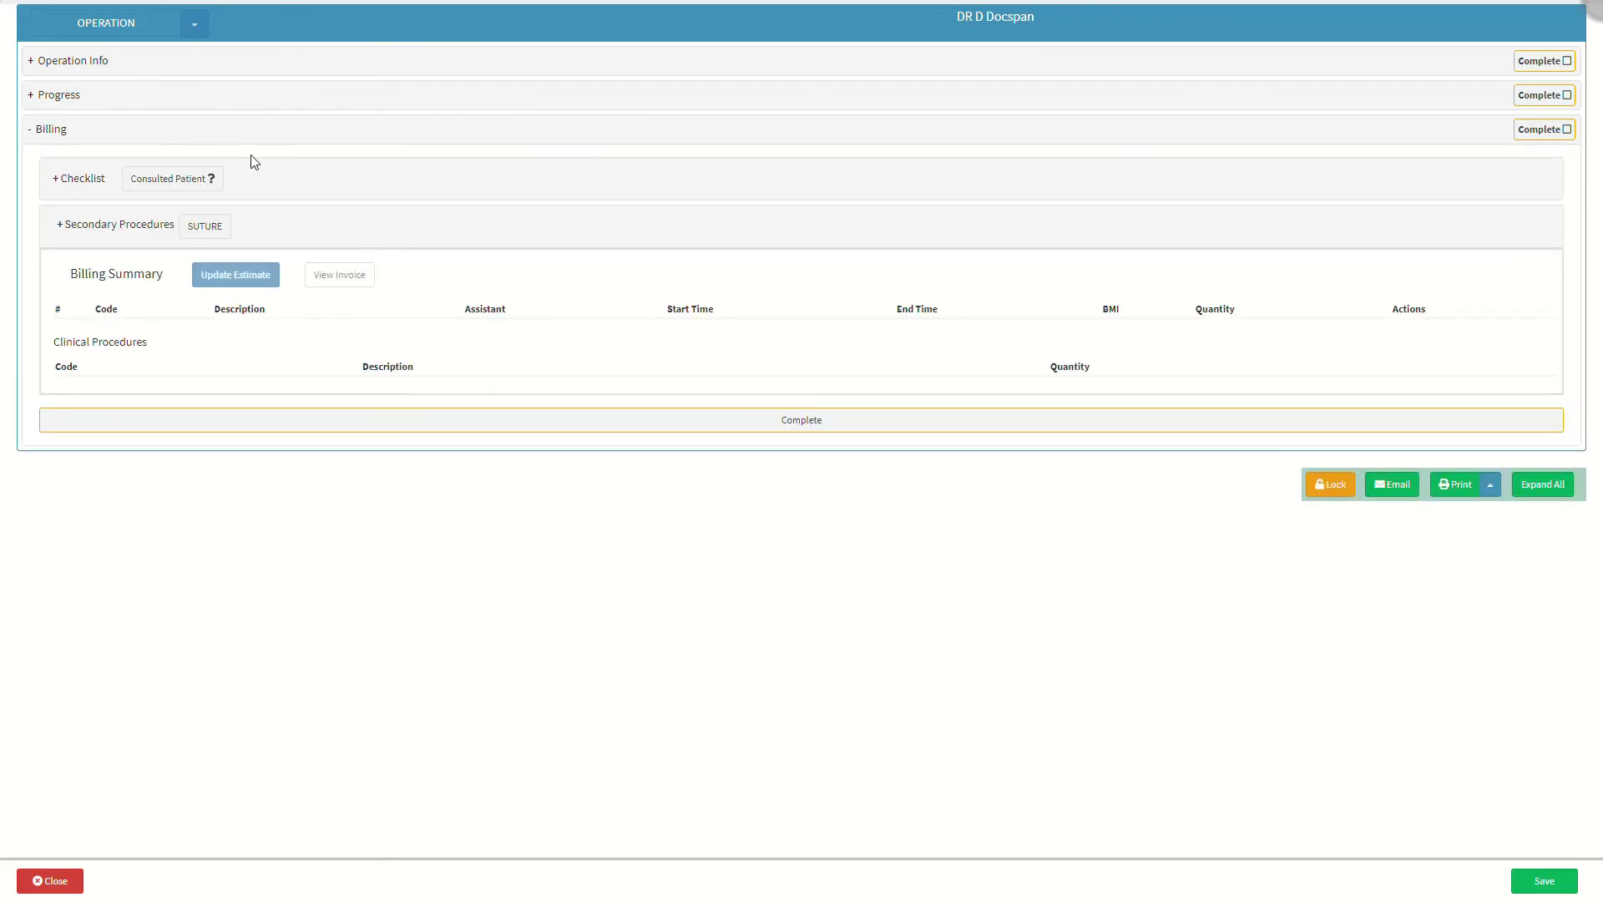
left_click(289, 192)
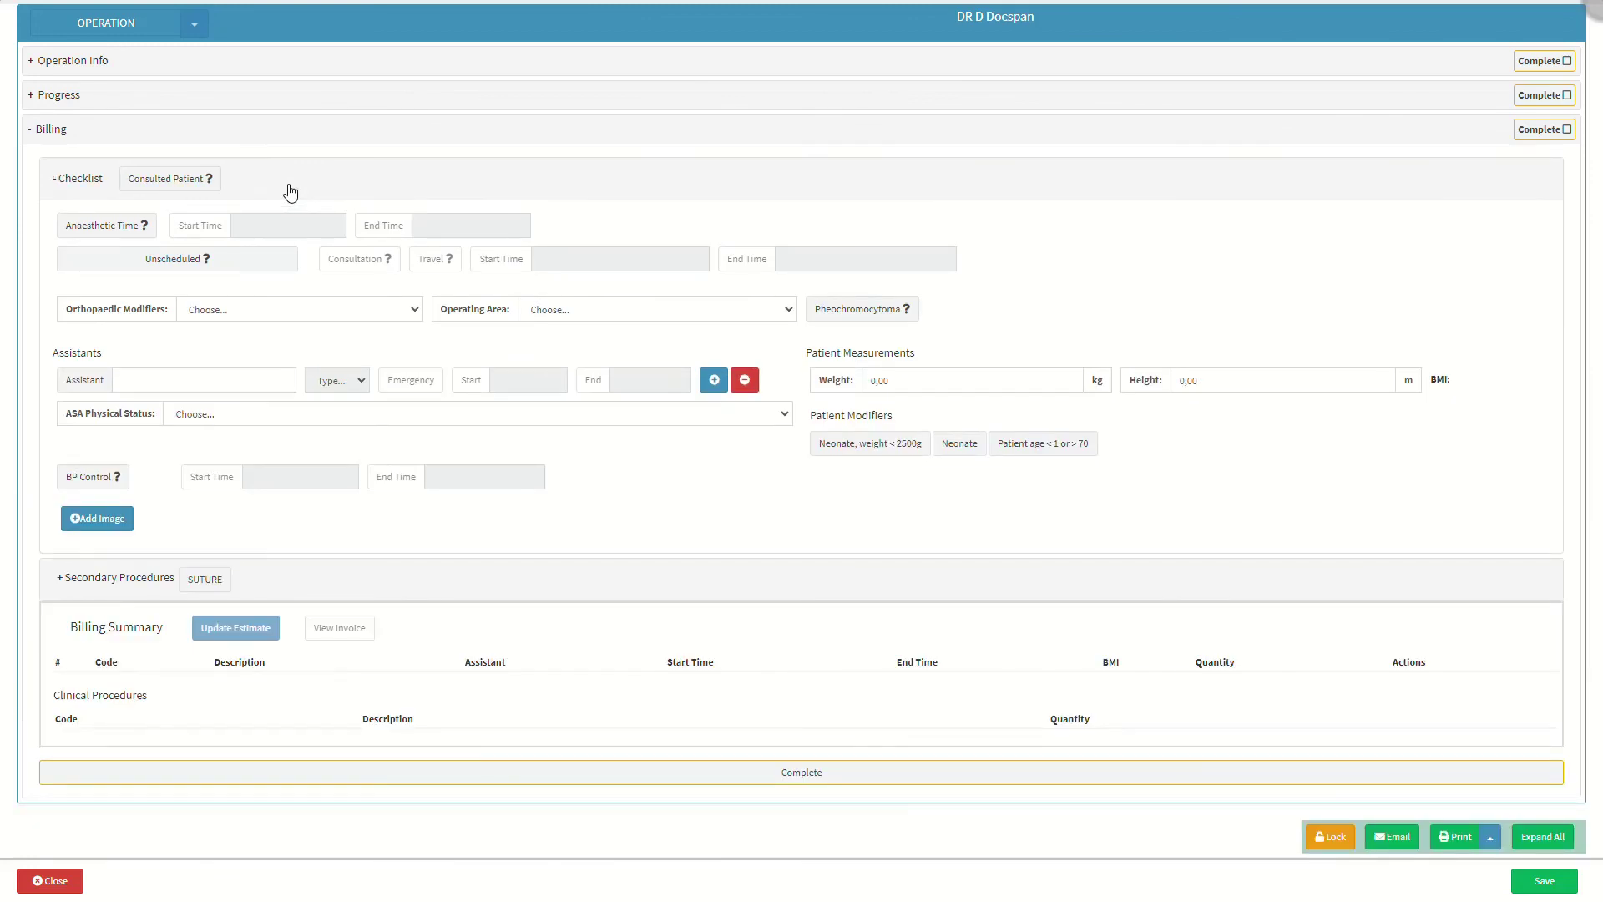
left_click(1069, 381)
type("100")
left_click(1207, 384)
type("1.8")
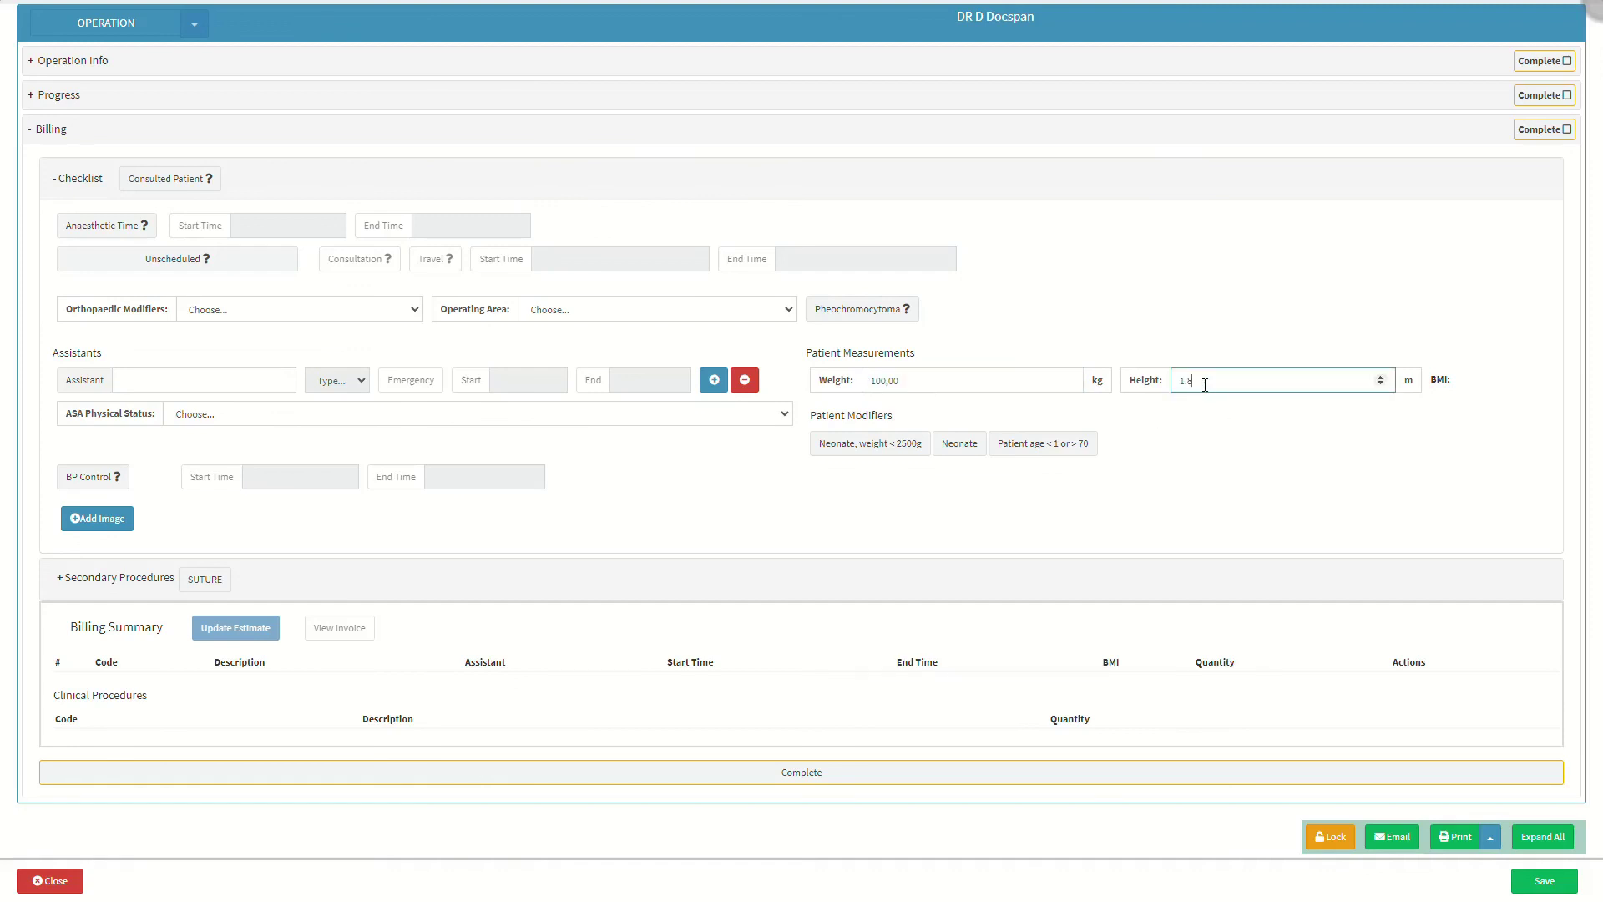
left_click(284, 577)
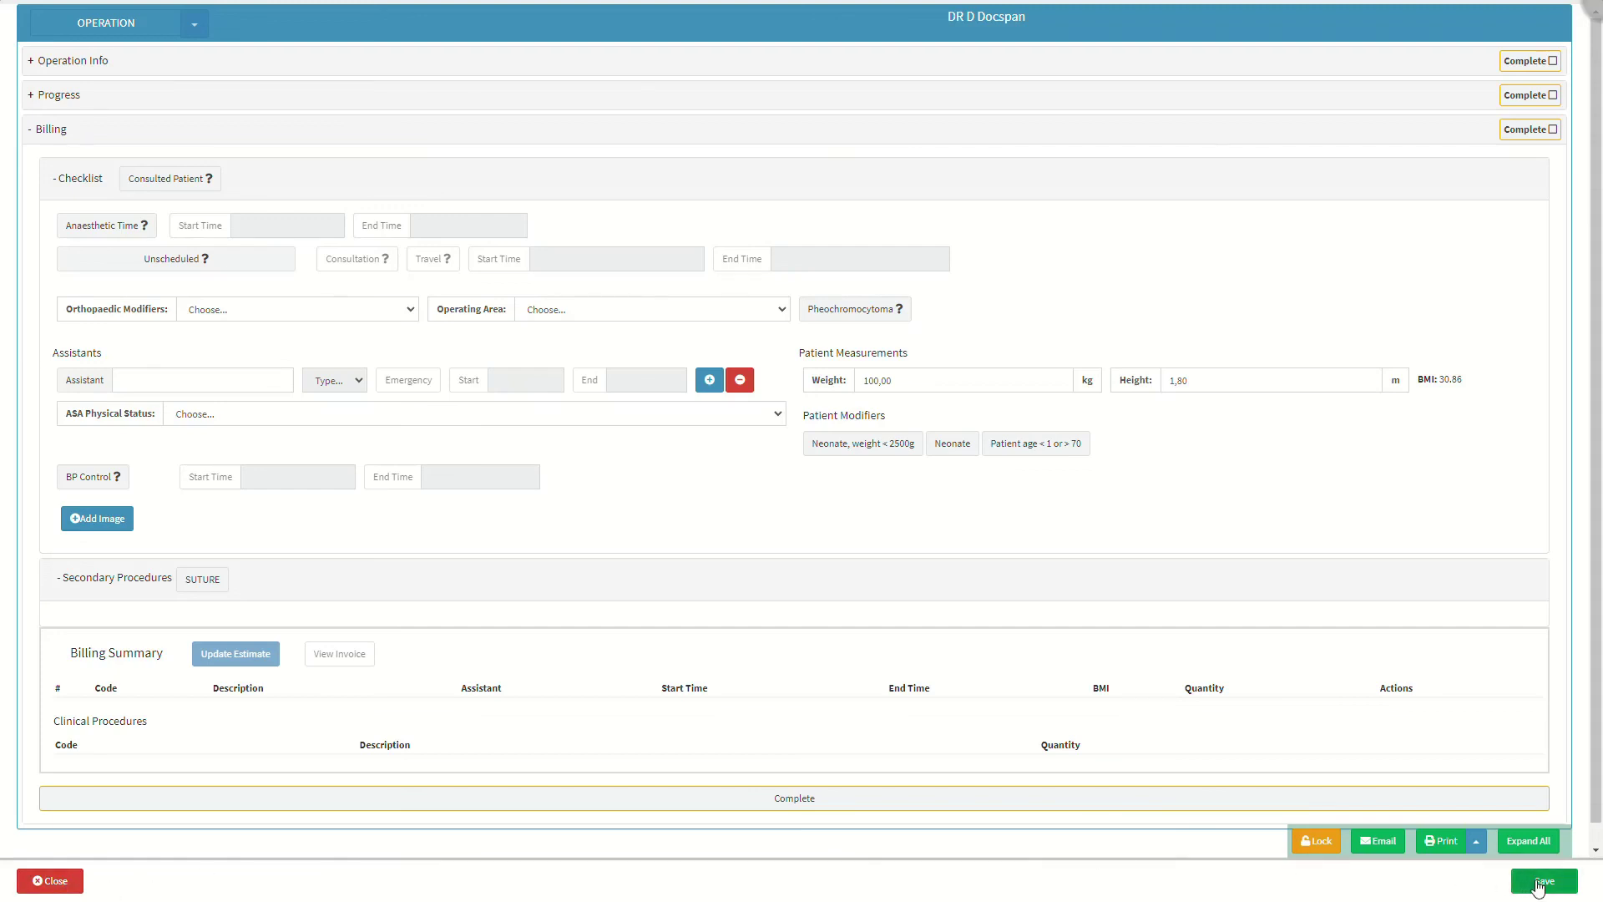
left_click(1539, 883)
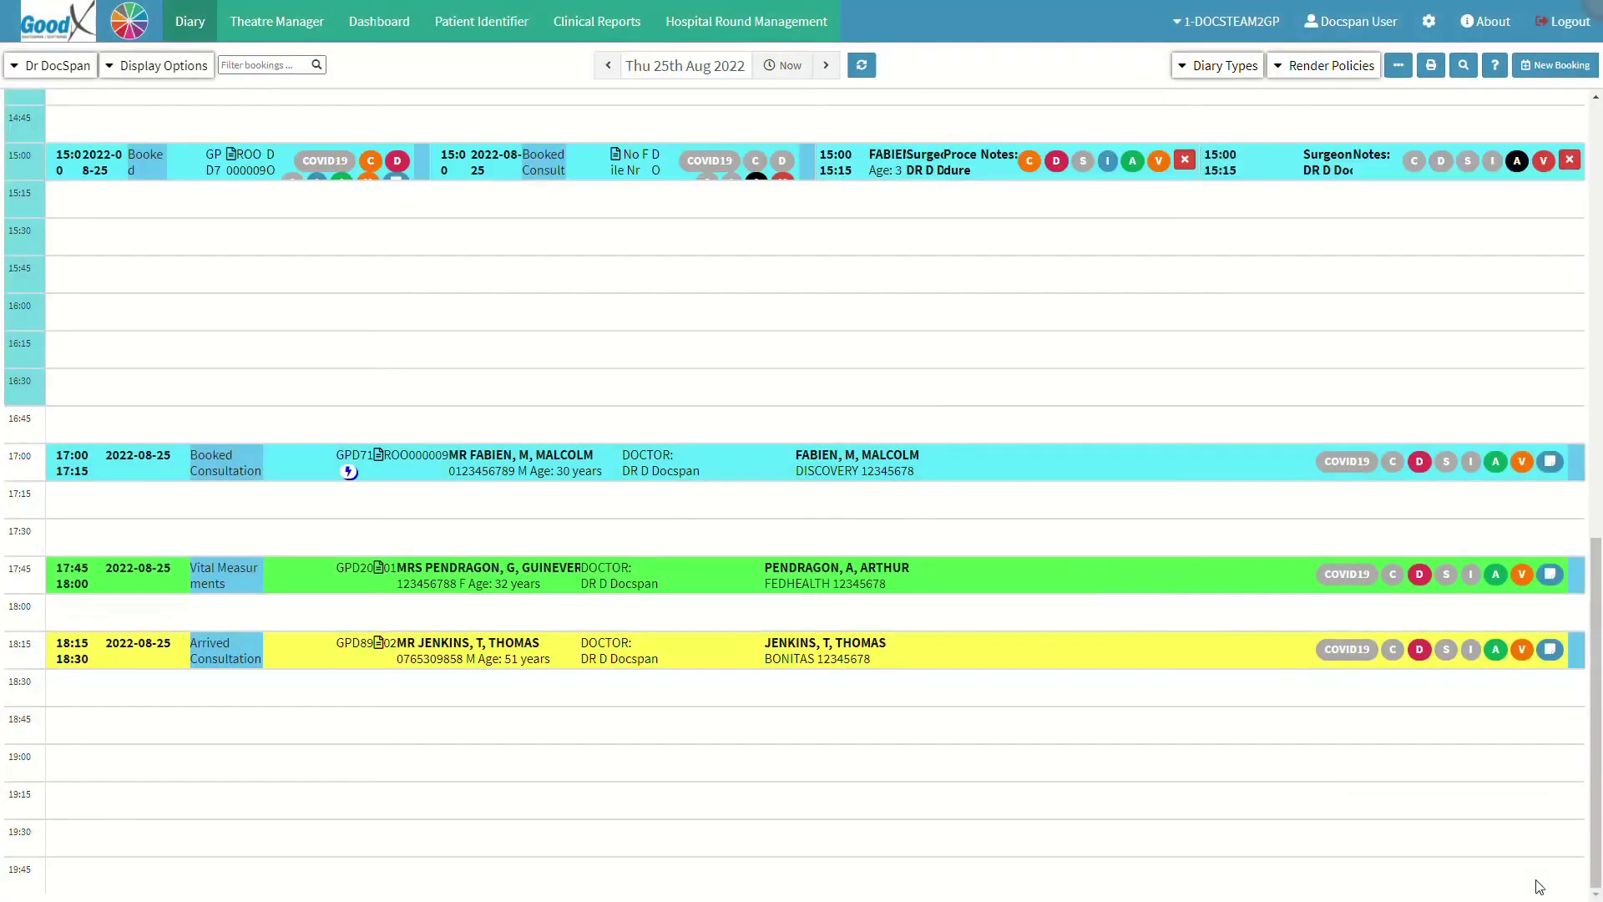